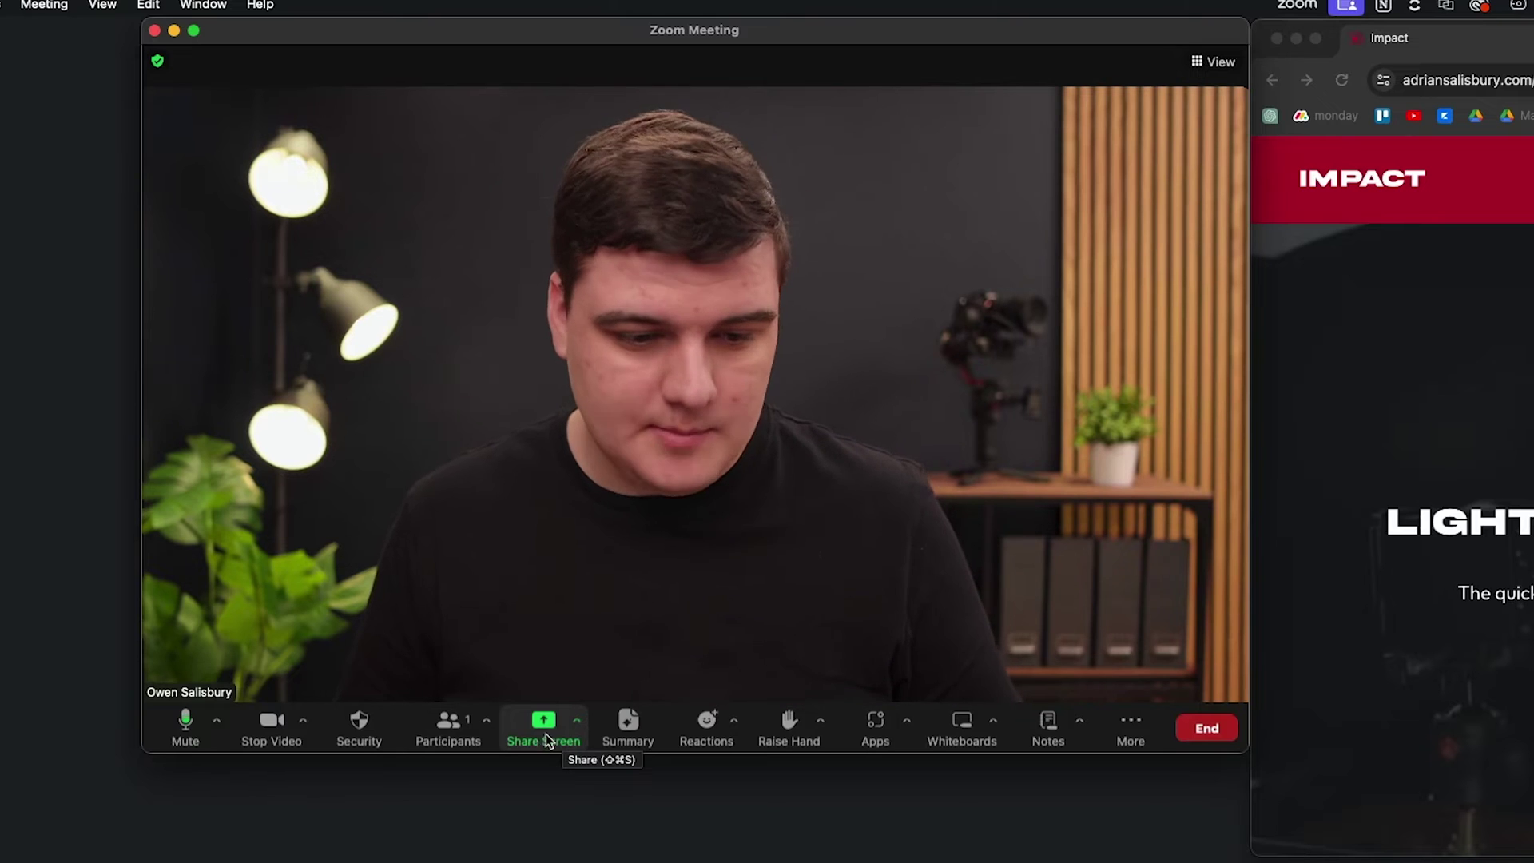
- Narrow the meeting window and glance at the extra meeting options
left_click_drag(1240, 752, 597, 759)
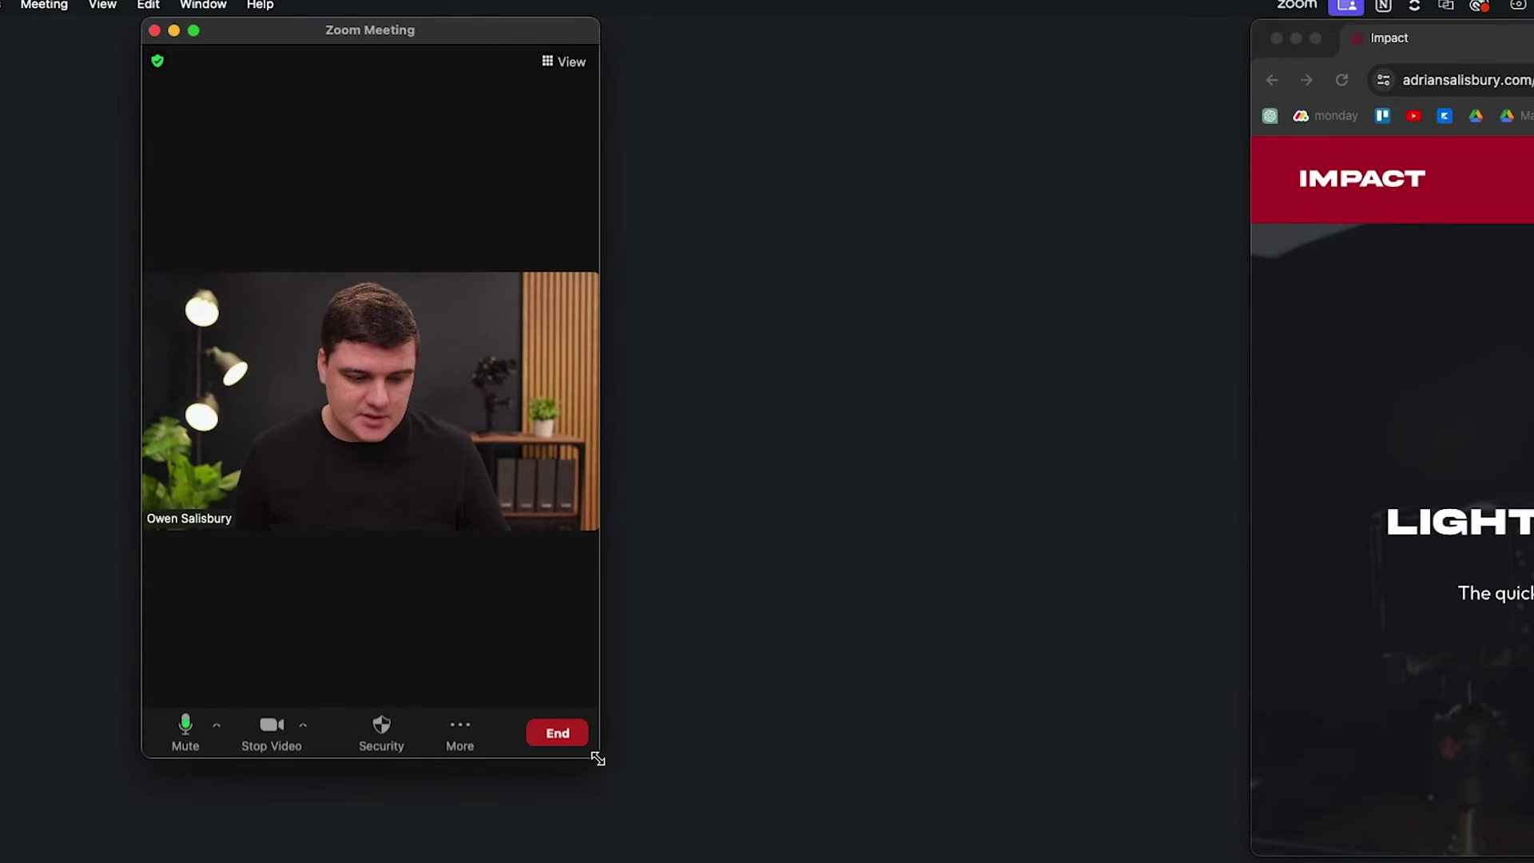
left_click(453, 735)
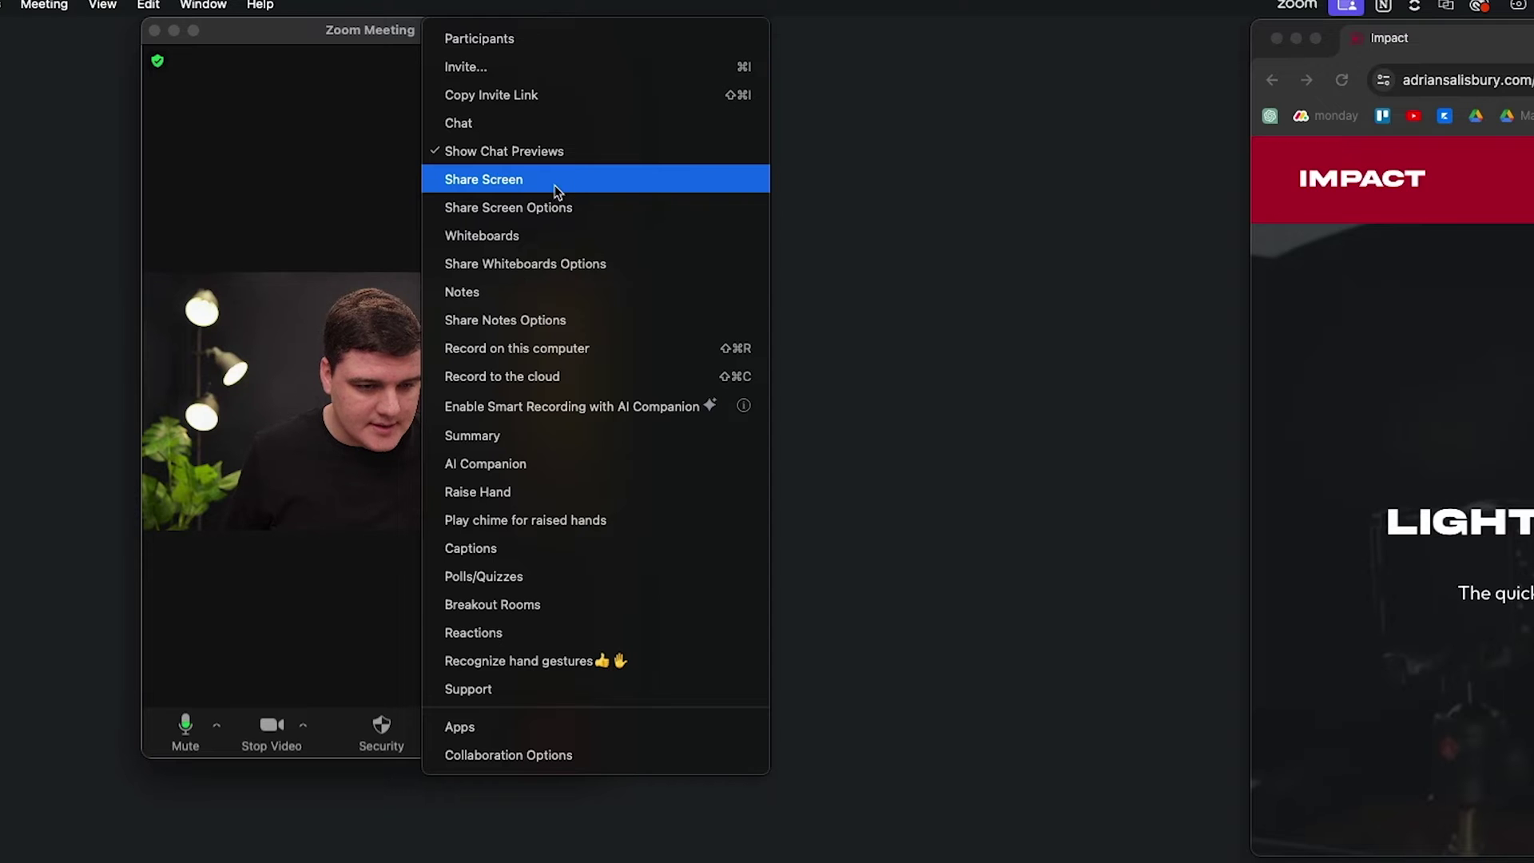
left_click(476, 232)
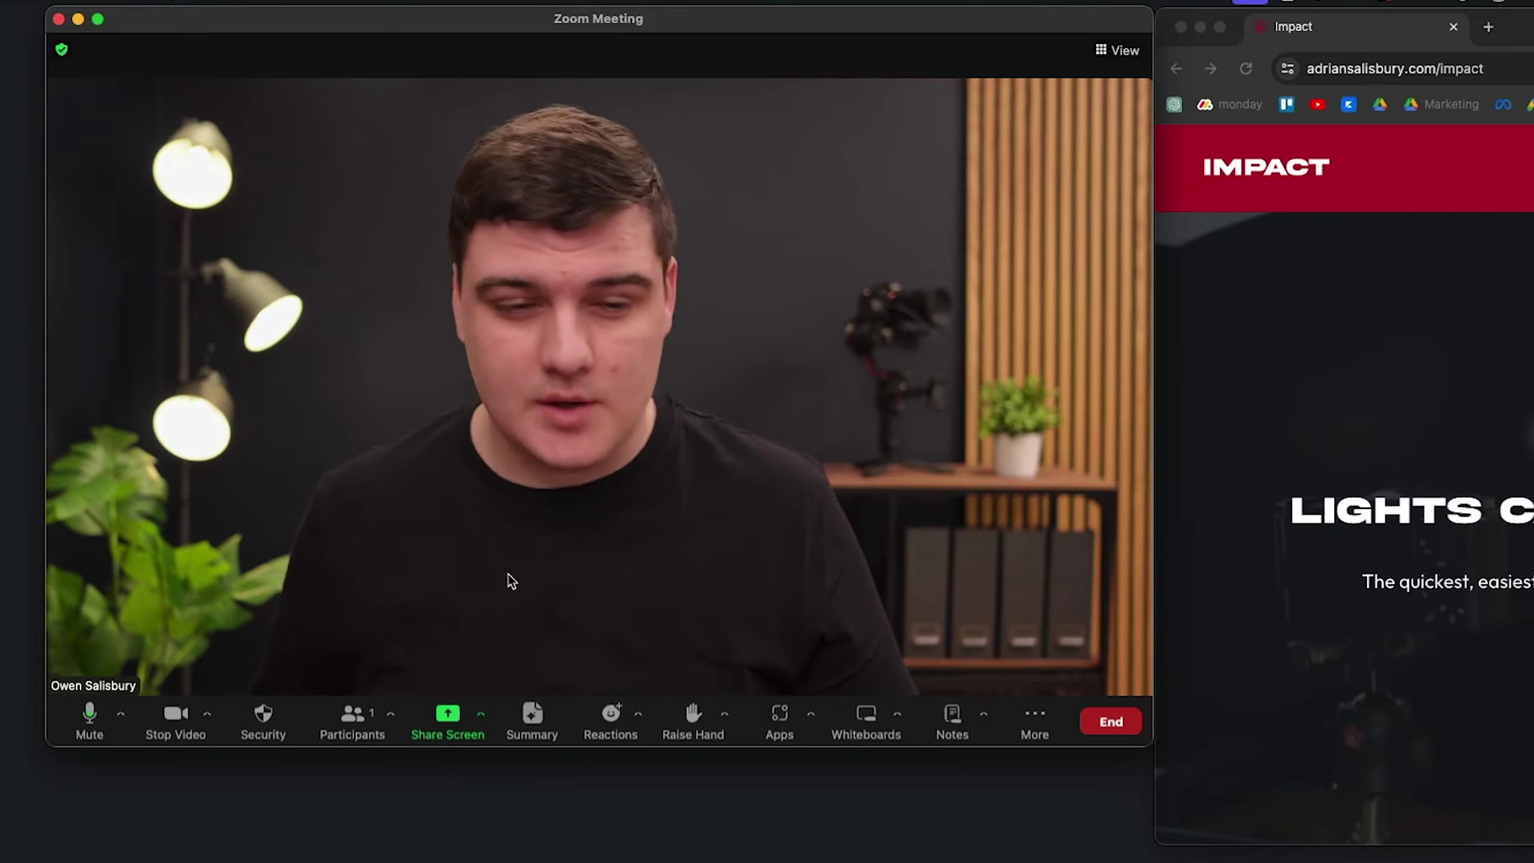
- Check the screen sharing settings, then pick the Google Chrome - Impact window to share
left_click(208, 715)
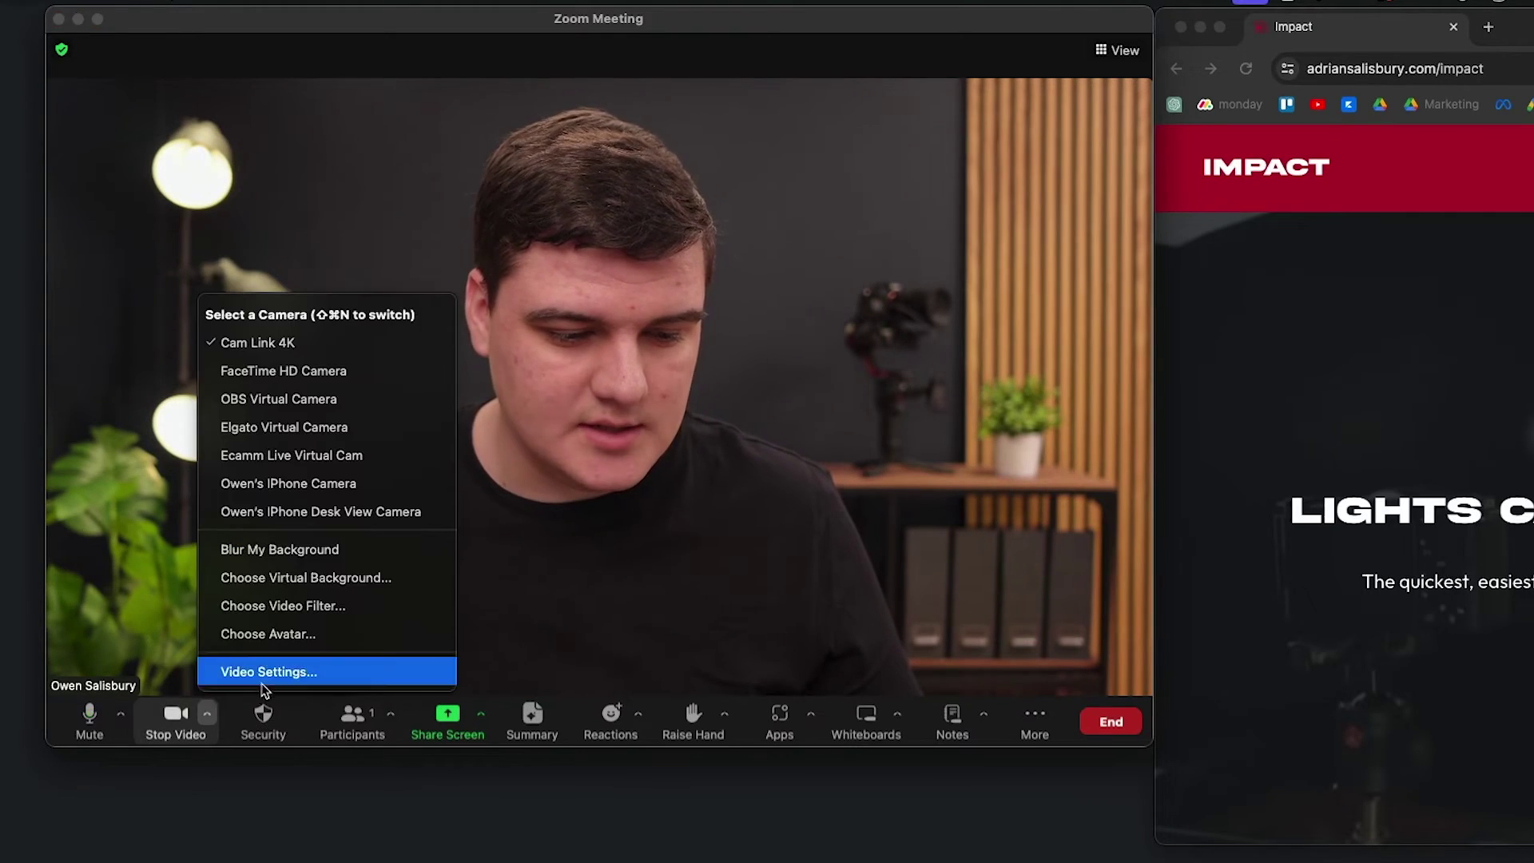
left_click(264, 677)
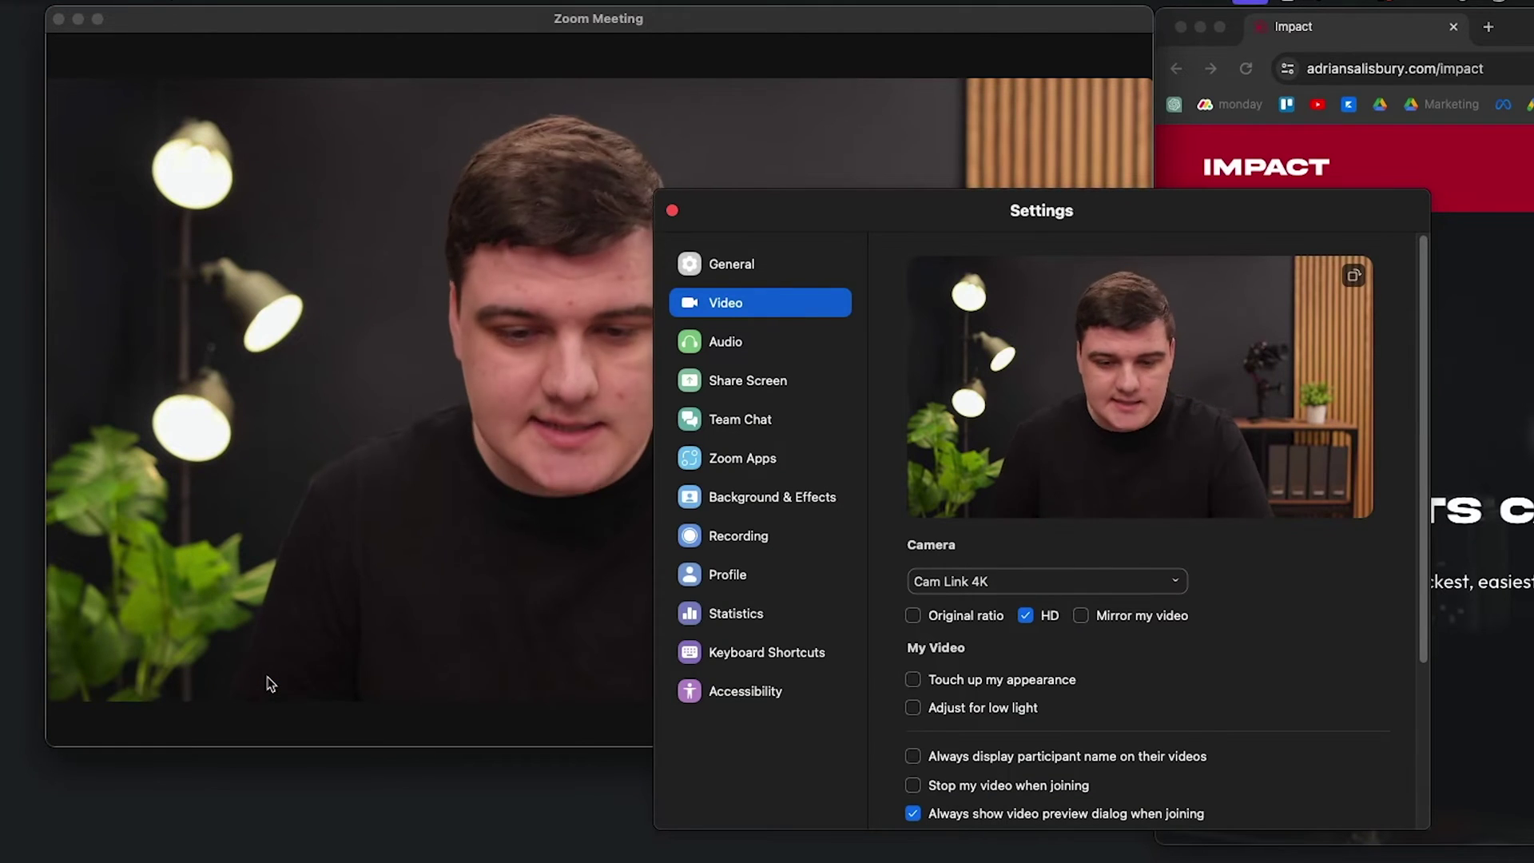
left_click(739, 379)
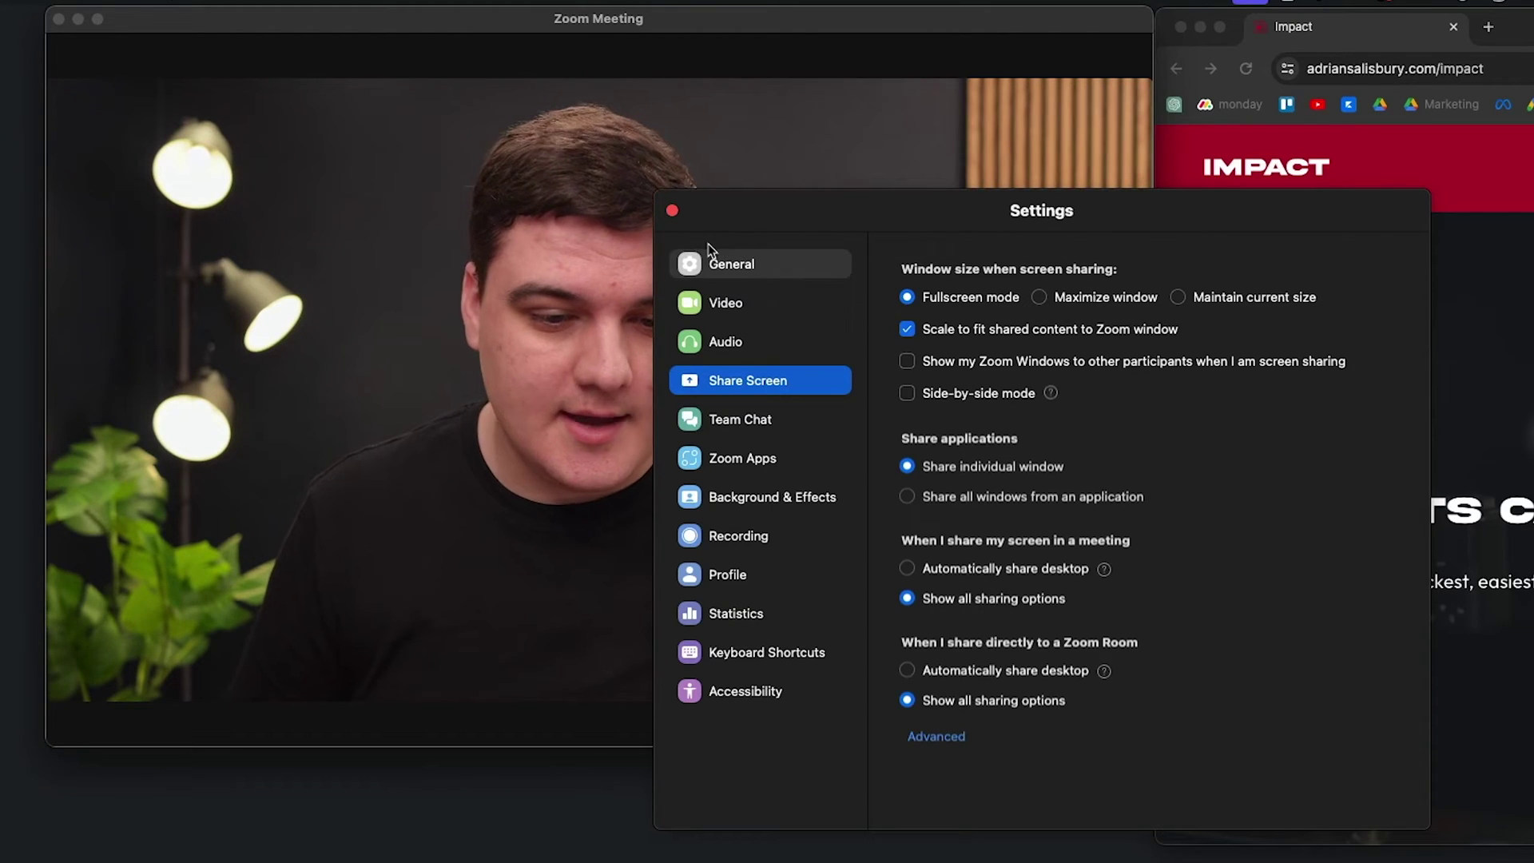
left_click(673, 212)
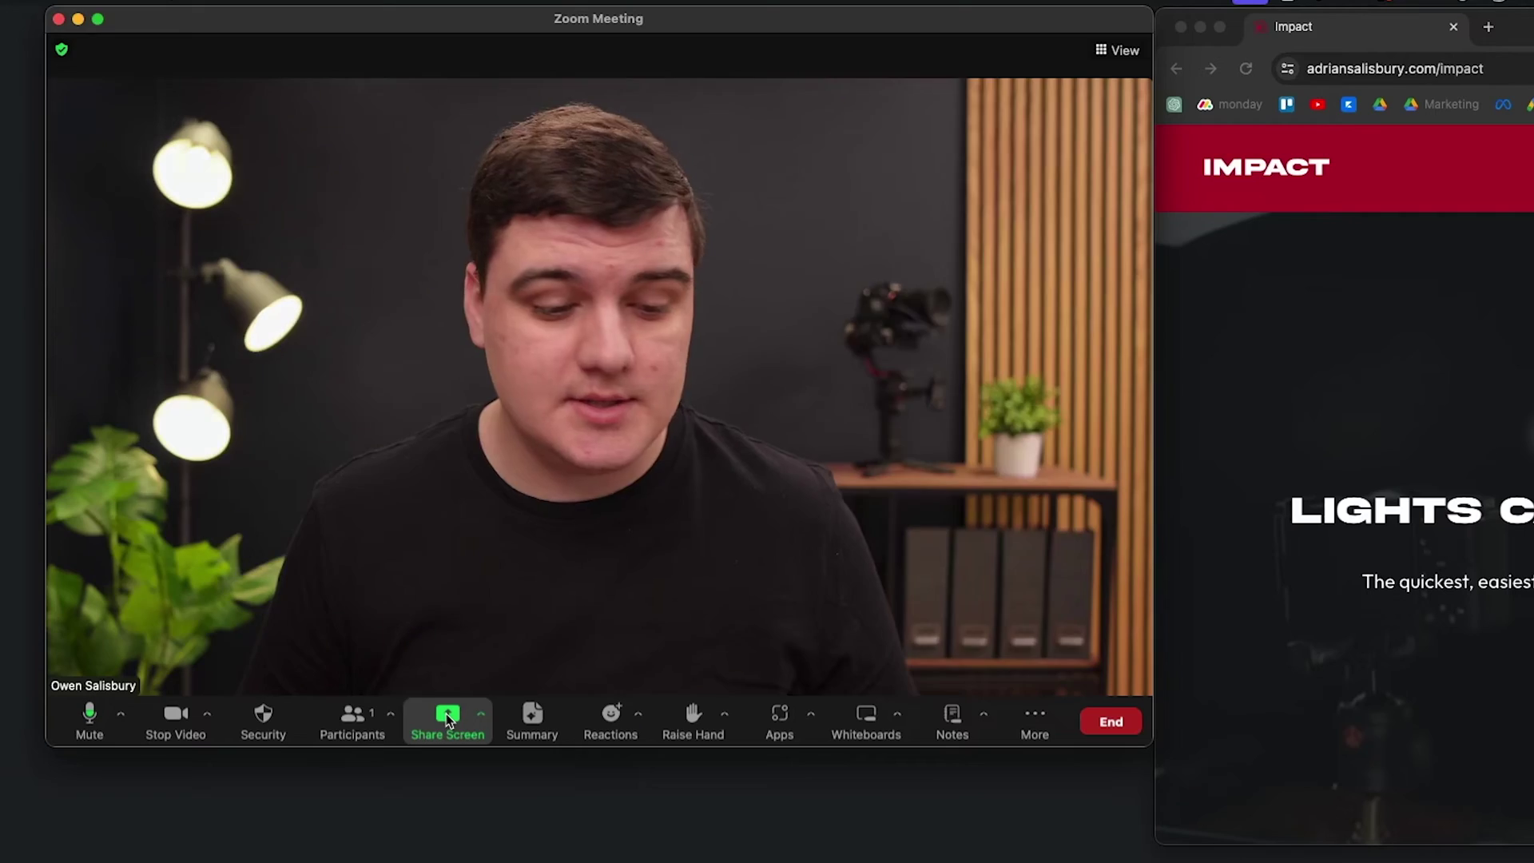
left_click(448, 720)
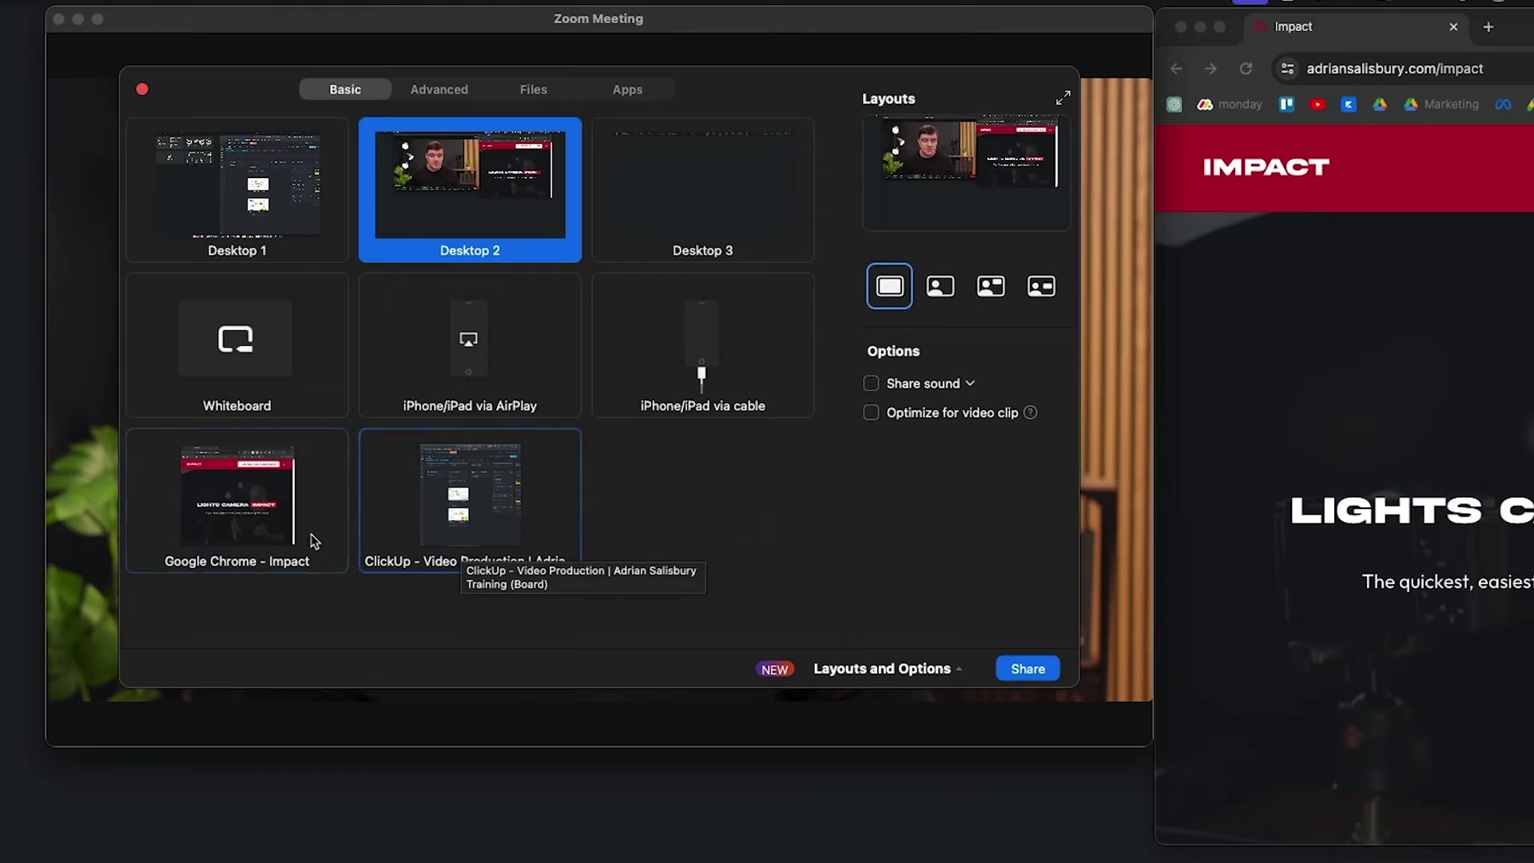
left_click(238, 525)
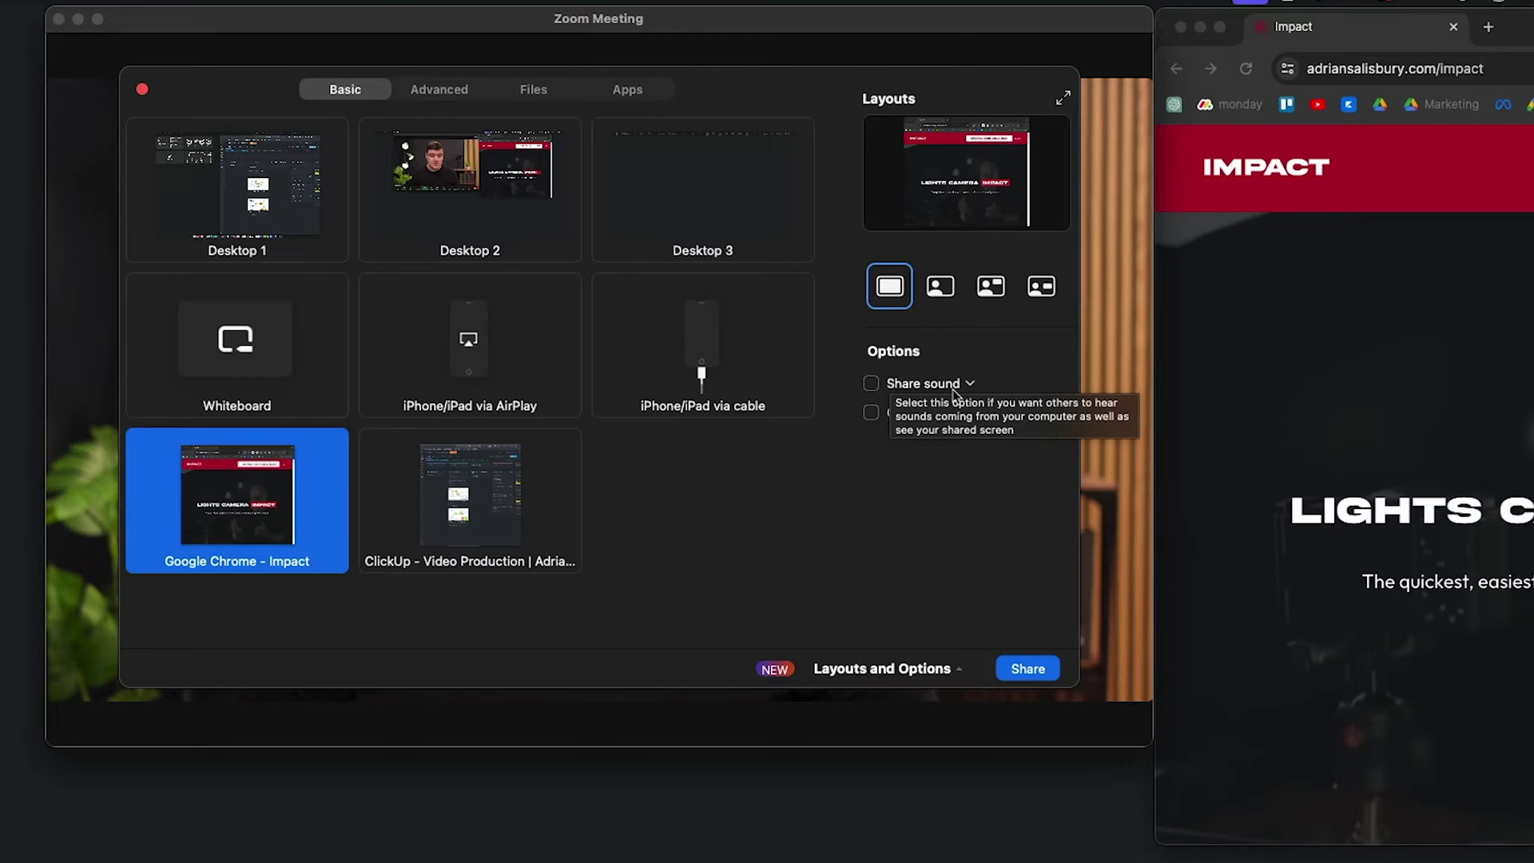
- Turn on Share sound and start sharing the Google Chrome - Impact window
left_click(871, 385)
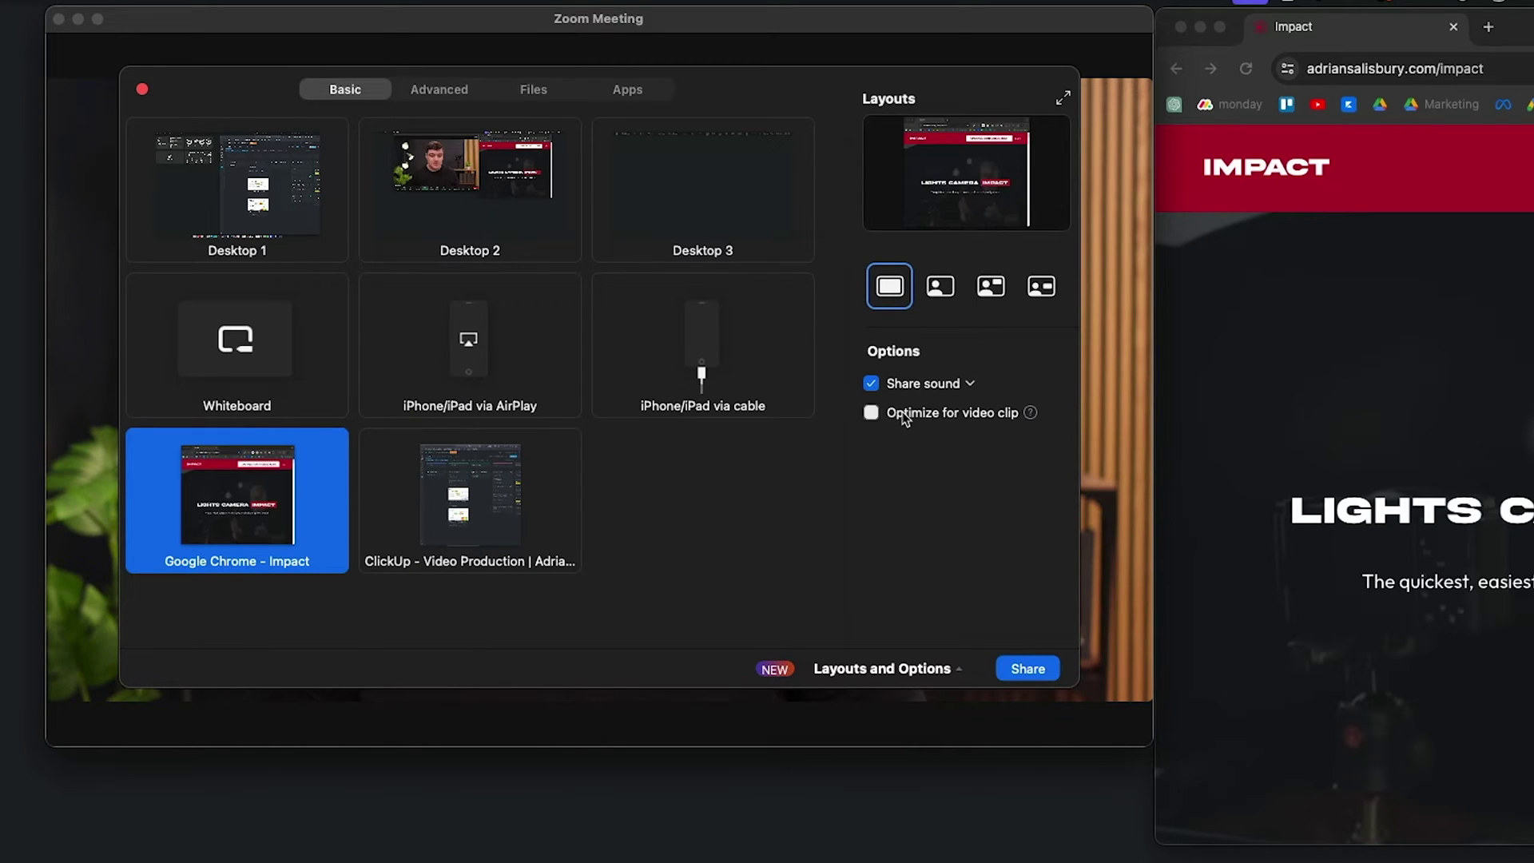
left_click(1027, 669)
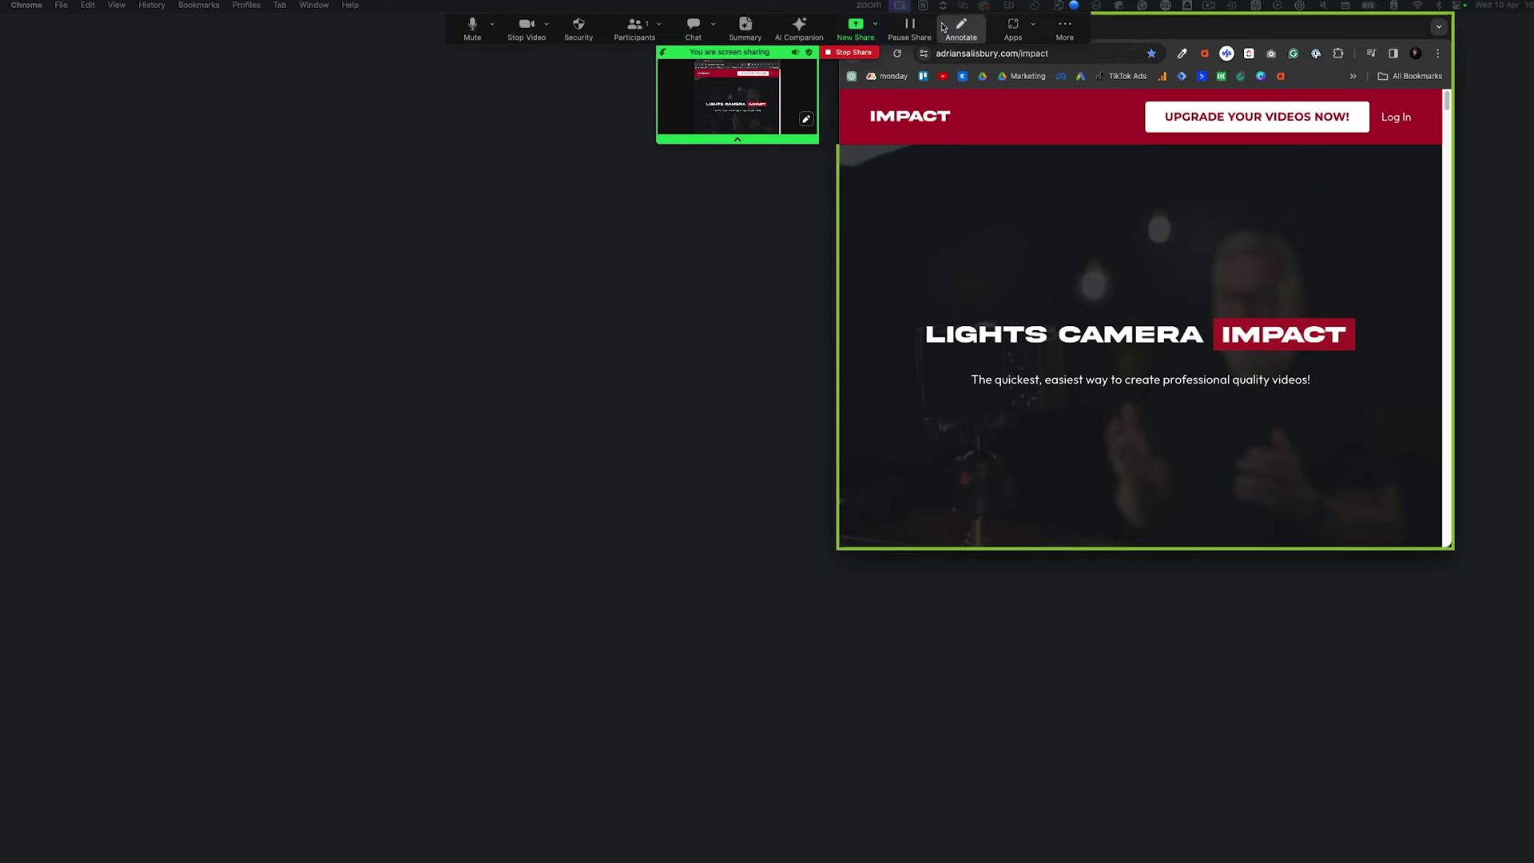
- Move the sharing toolbar off the browser tabs and open the share's Layouts editor
left_click_drag(942, 28, 608, 92)
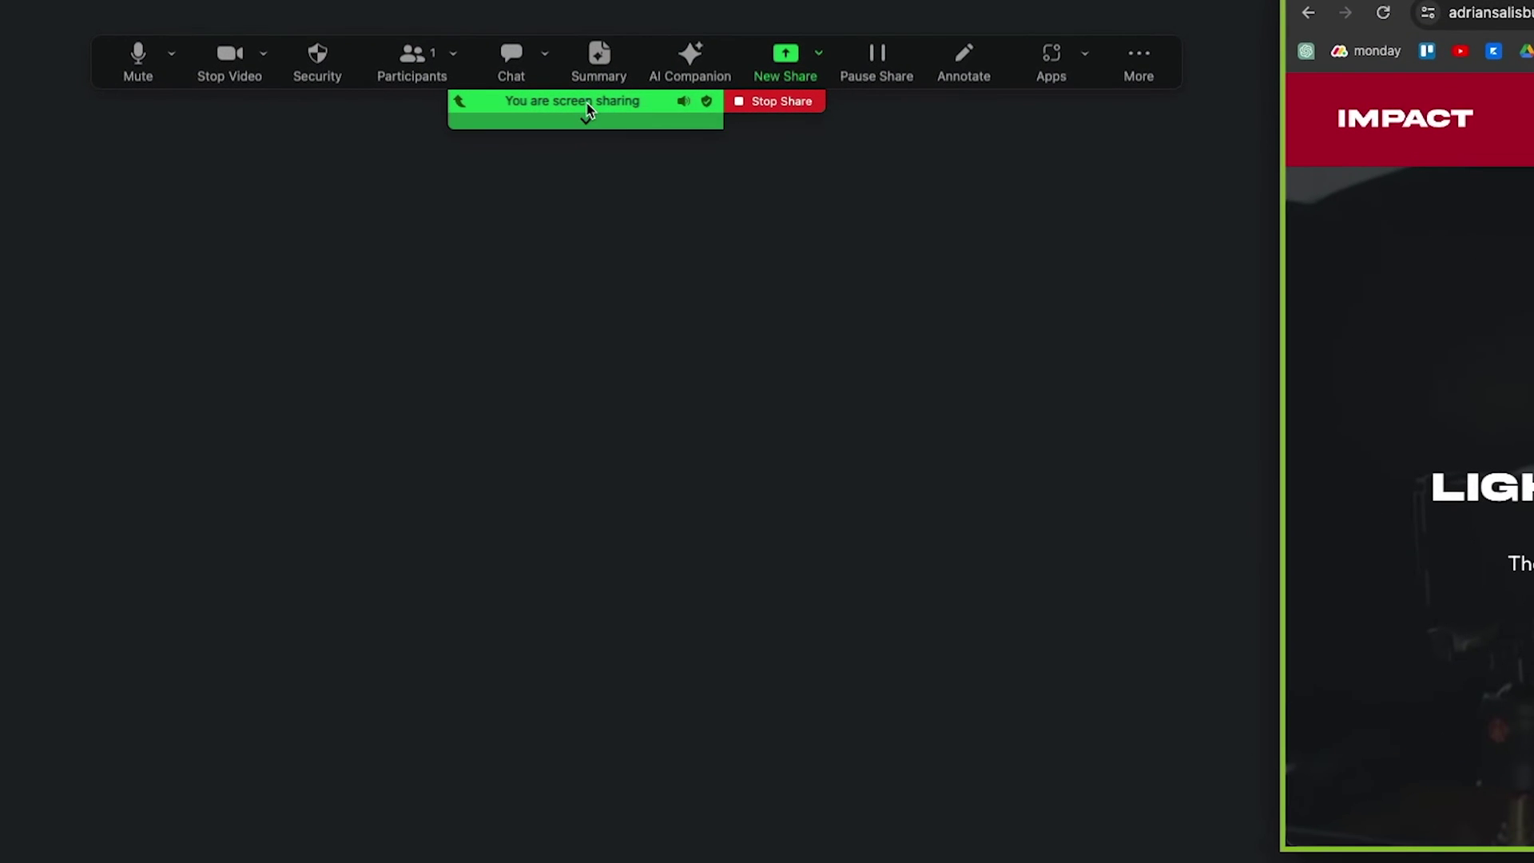
left_click(587, 122)
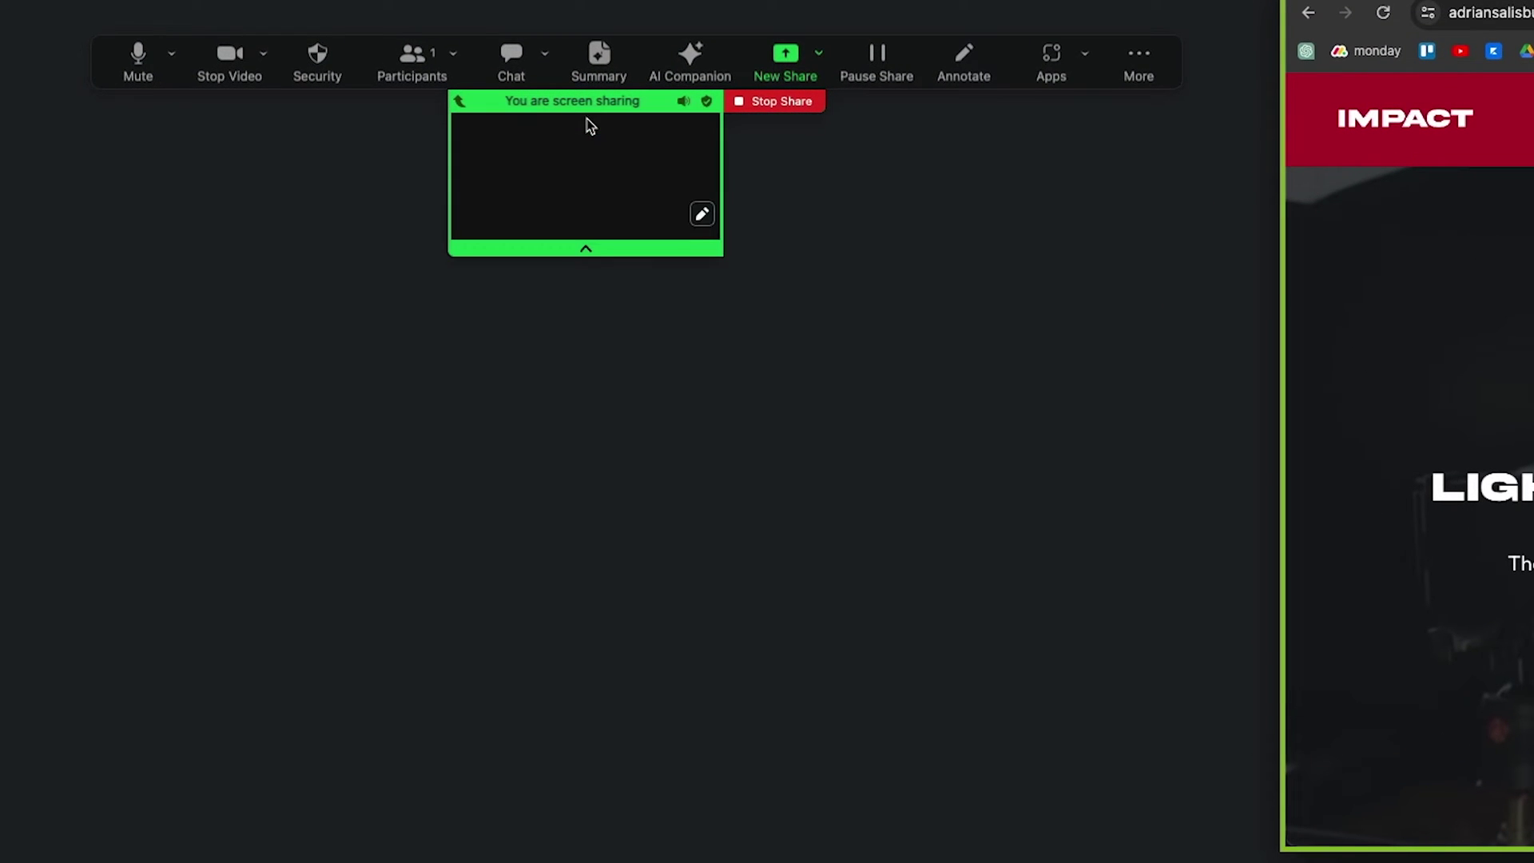
left_click(702, 215)
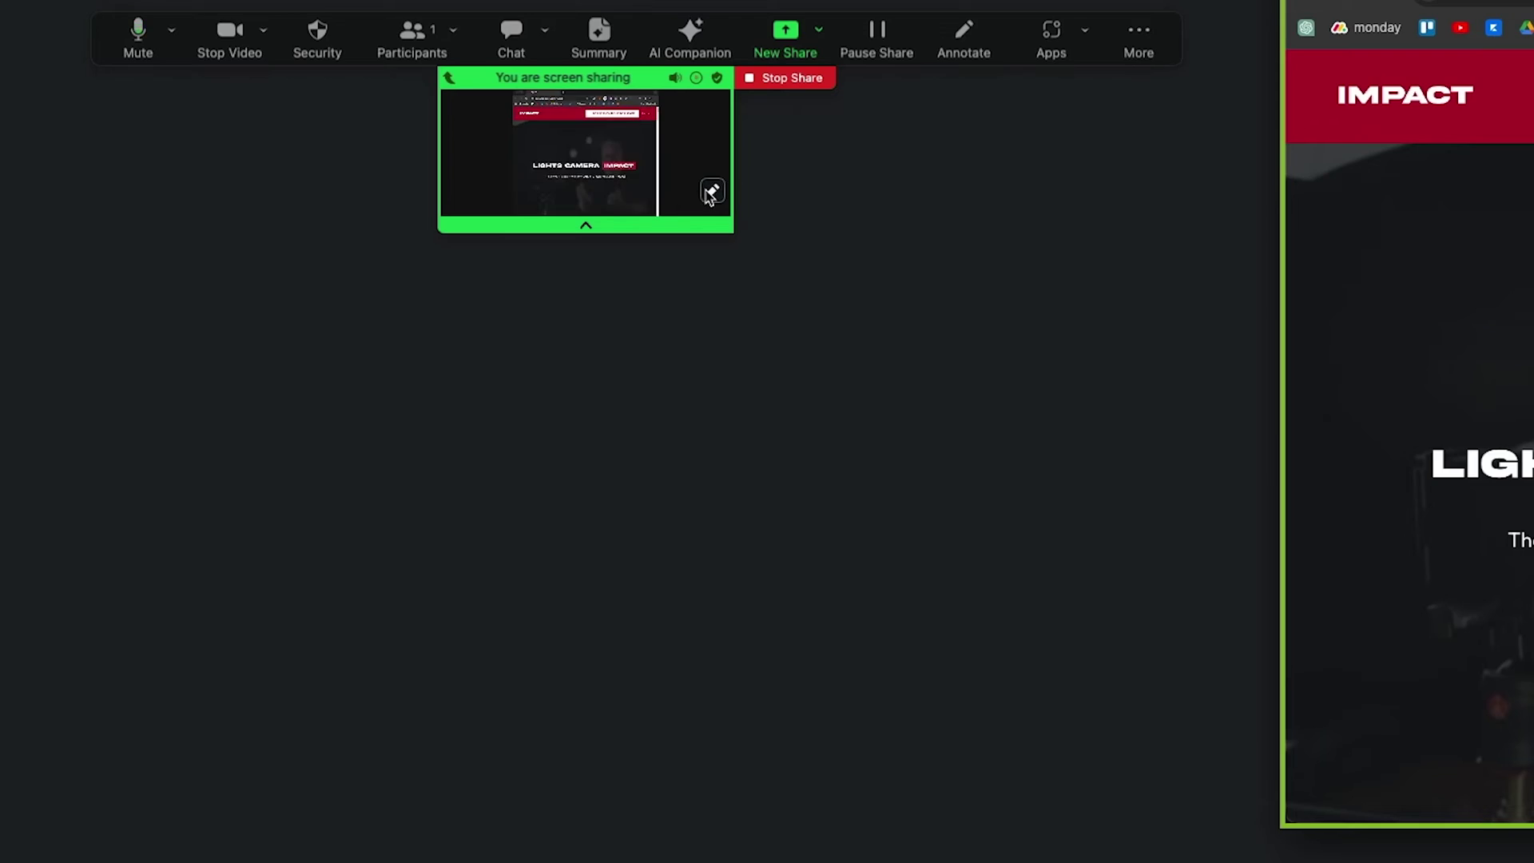
left_click(712, 192)
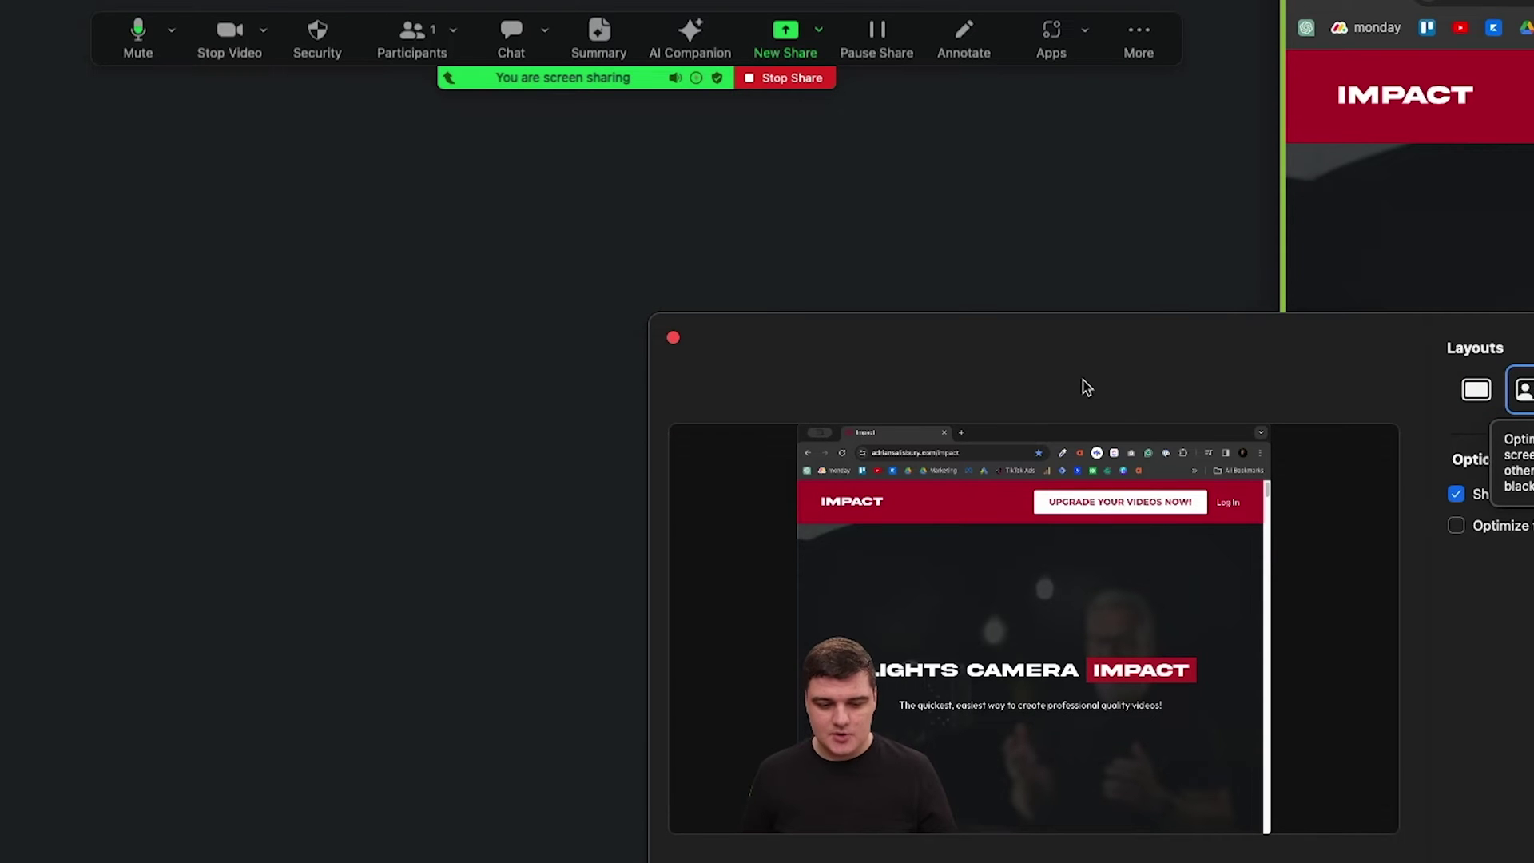
- Enlarge the shared screen to the right and place a larger camera overlay bottom-left
left_click_drag(1085, 387, 483, 237)
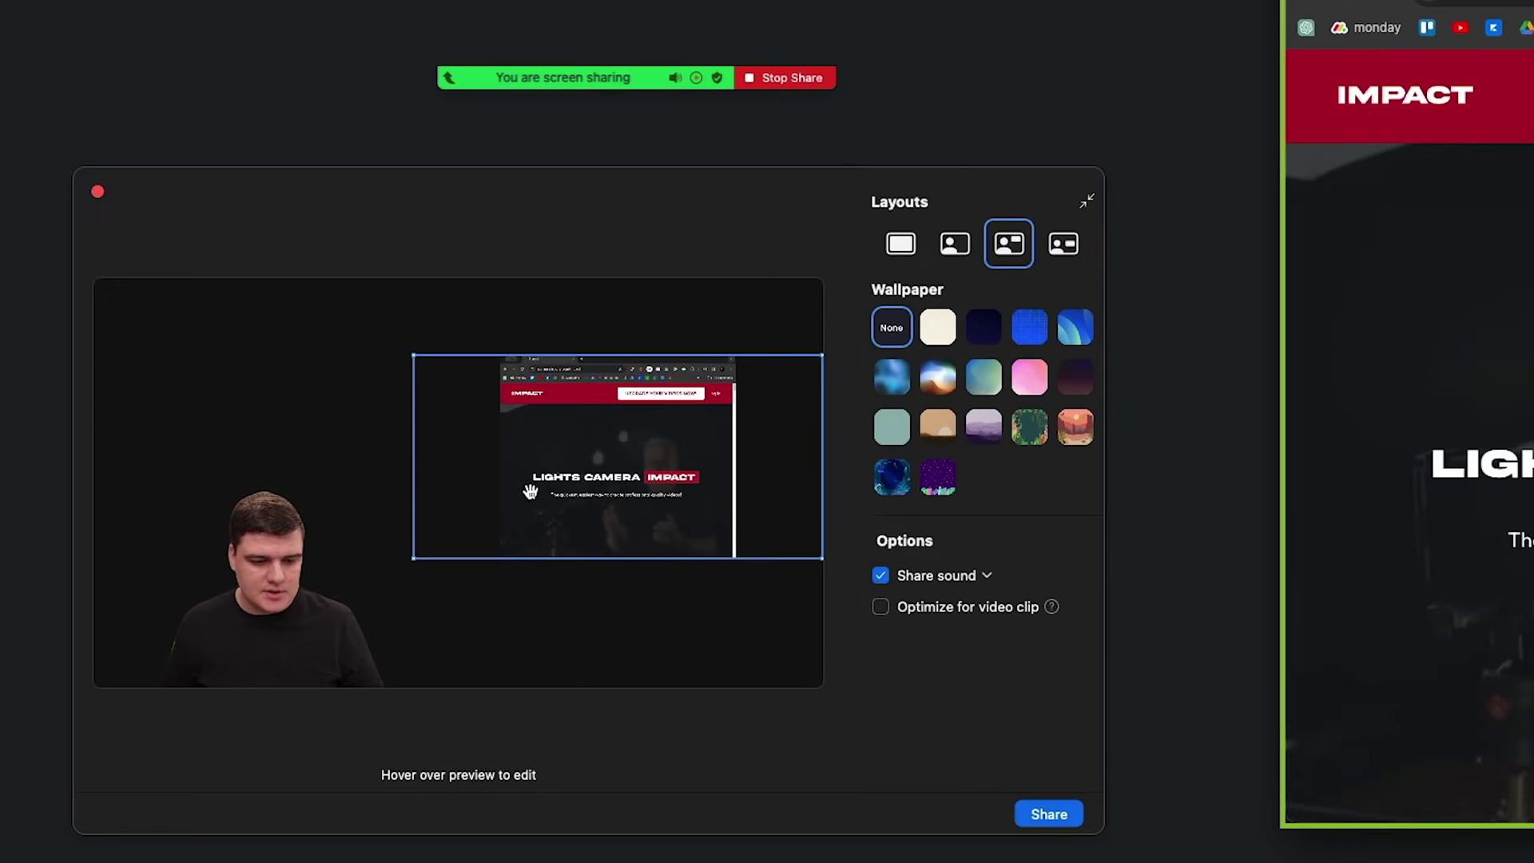
left_click_drag(531, 490, 508, 439)
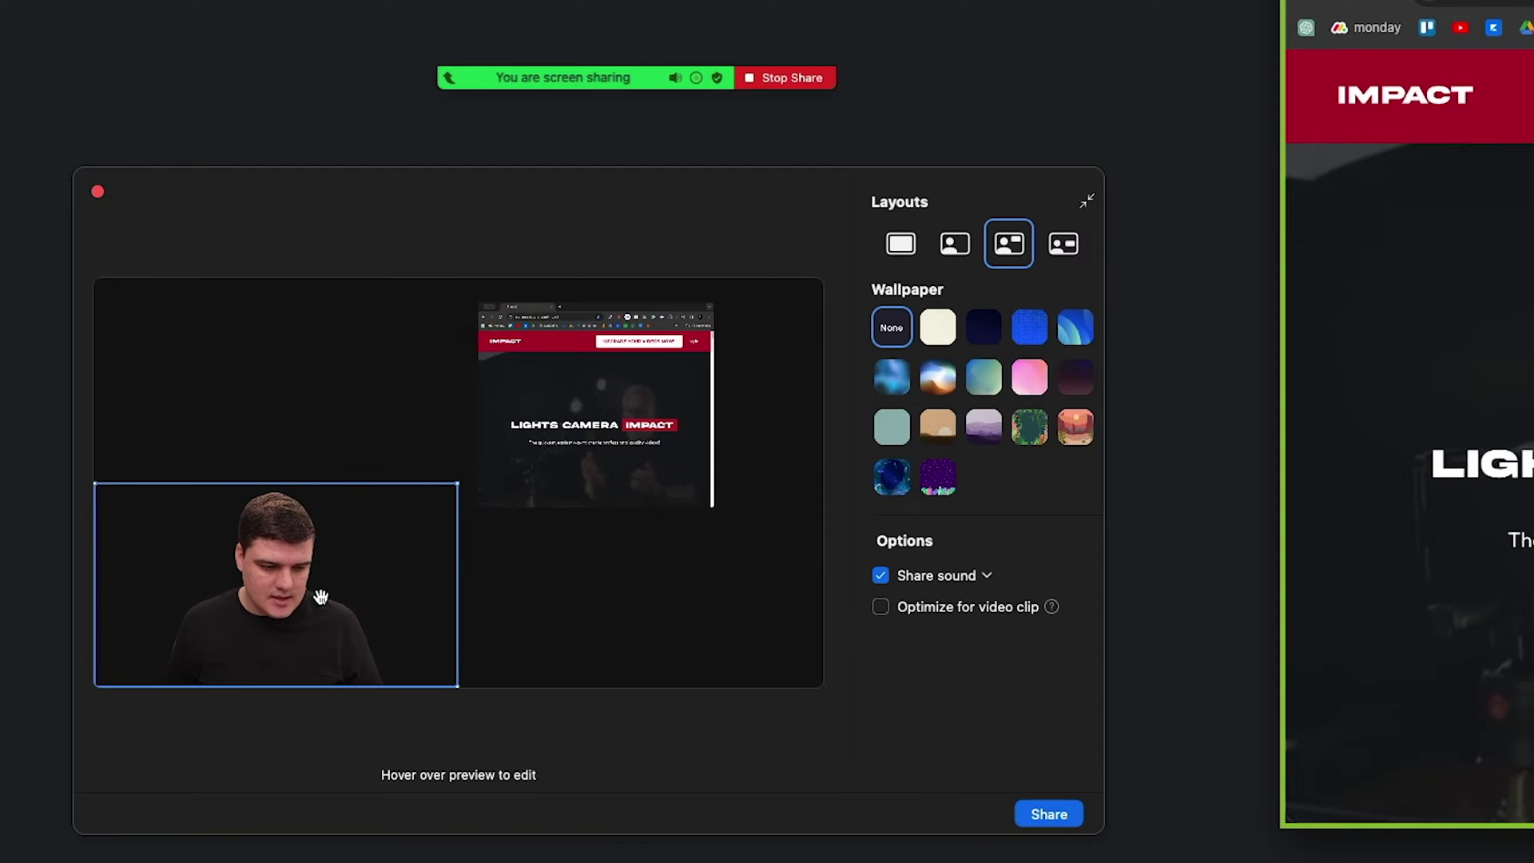
left_click_drag(321, 598, 322, 394)
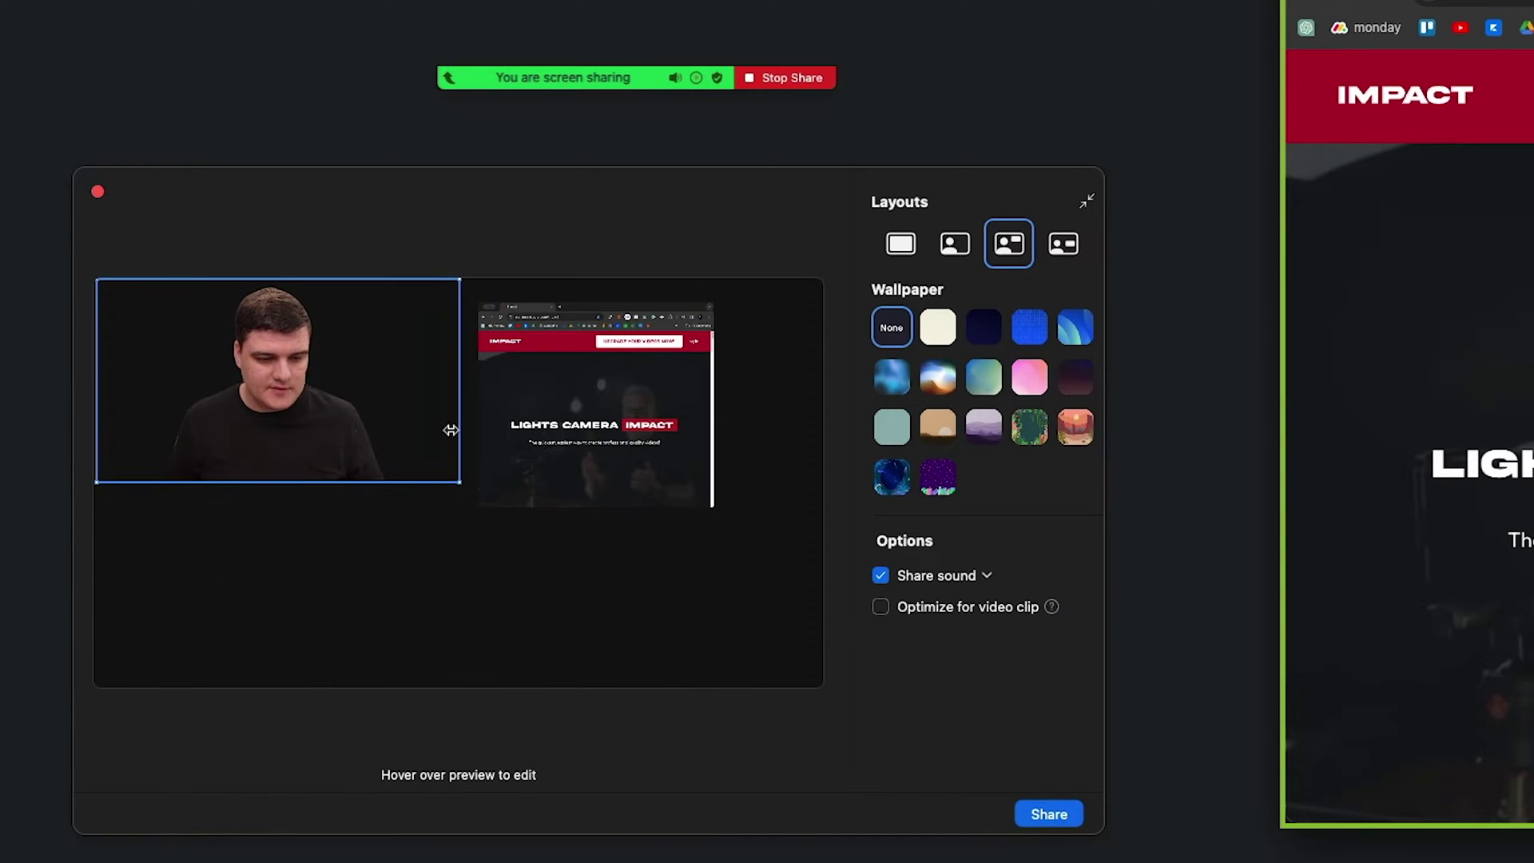
left_click_drag(668, 442, 690, 493)
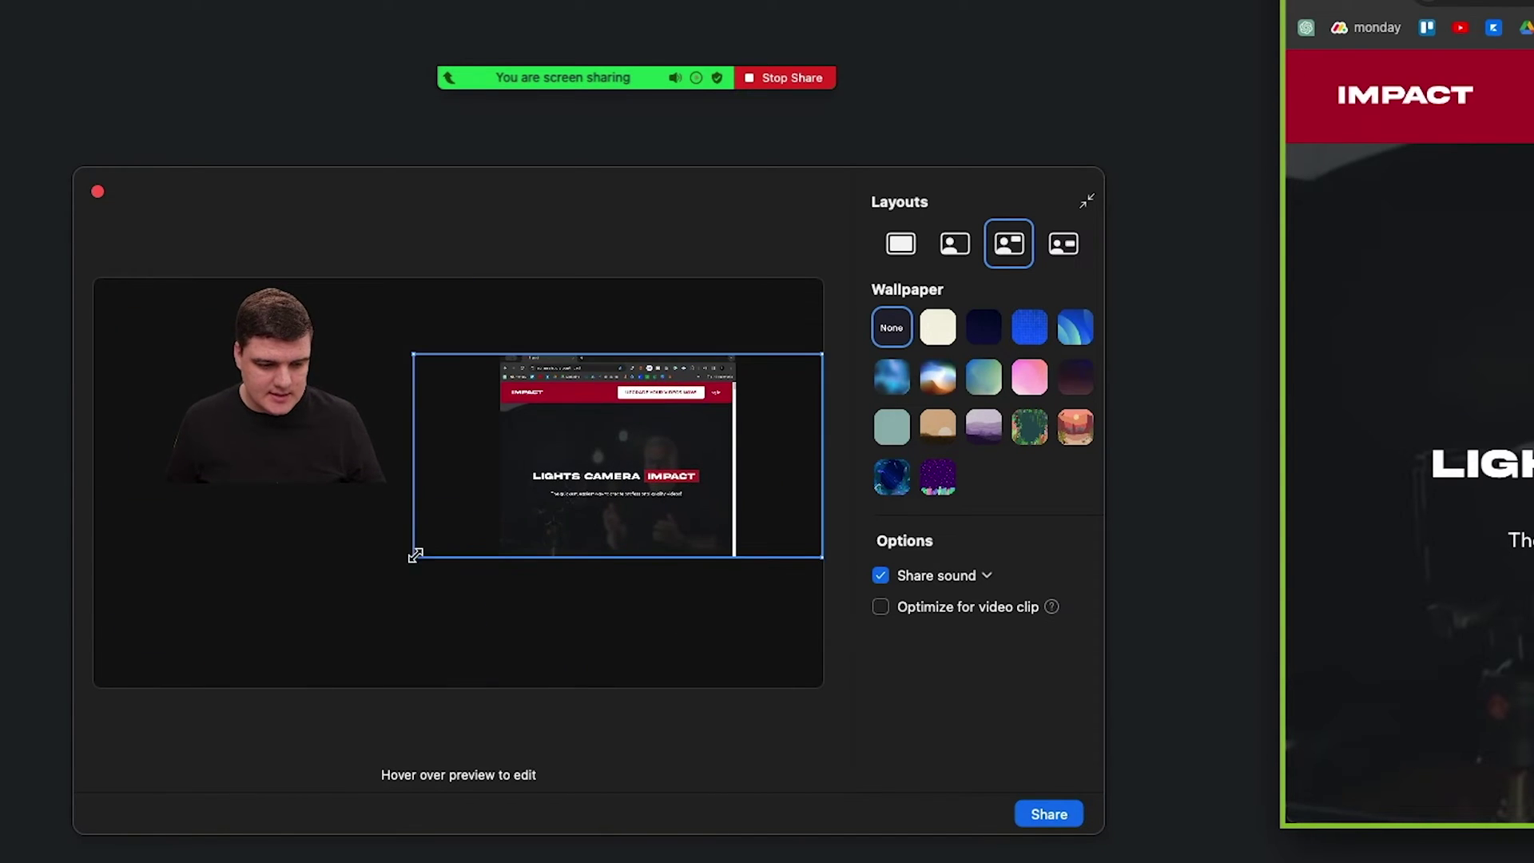
left_click_drag(418, 553, 423, 853)
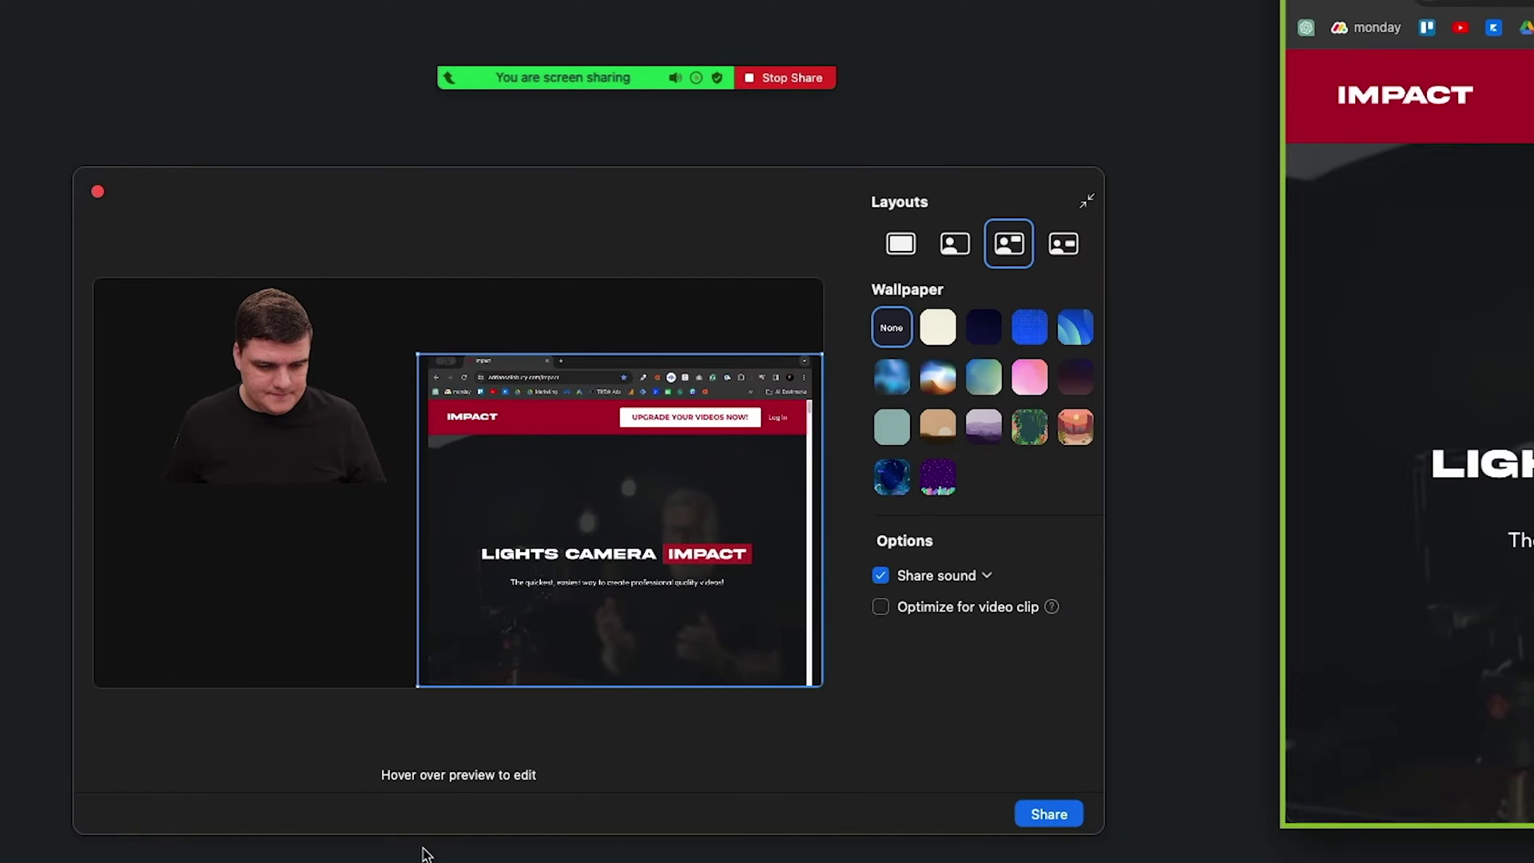
left_click_drag(637, 354, 669, 261)
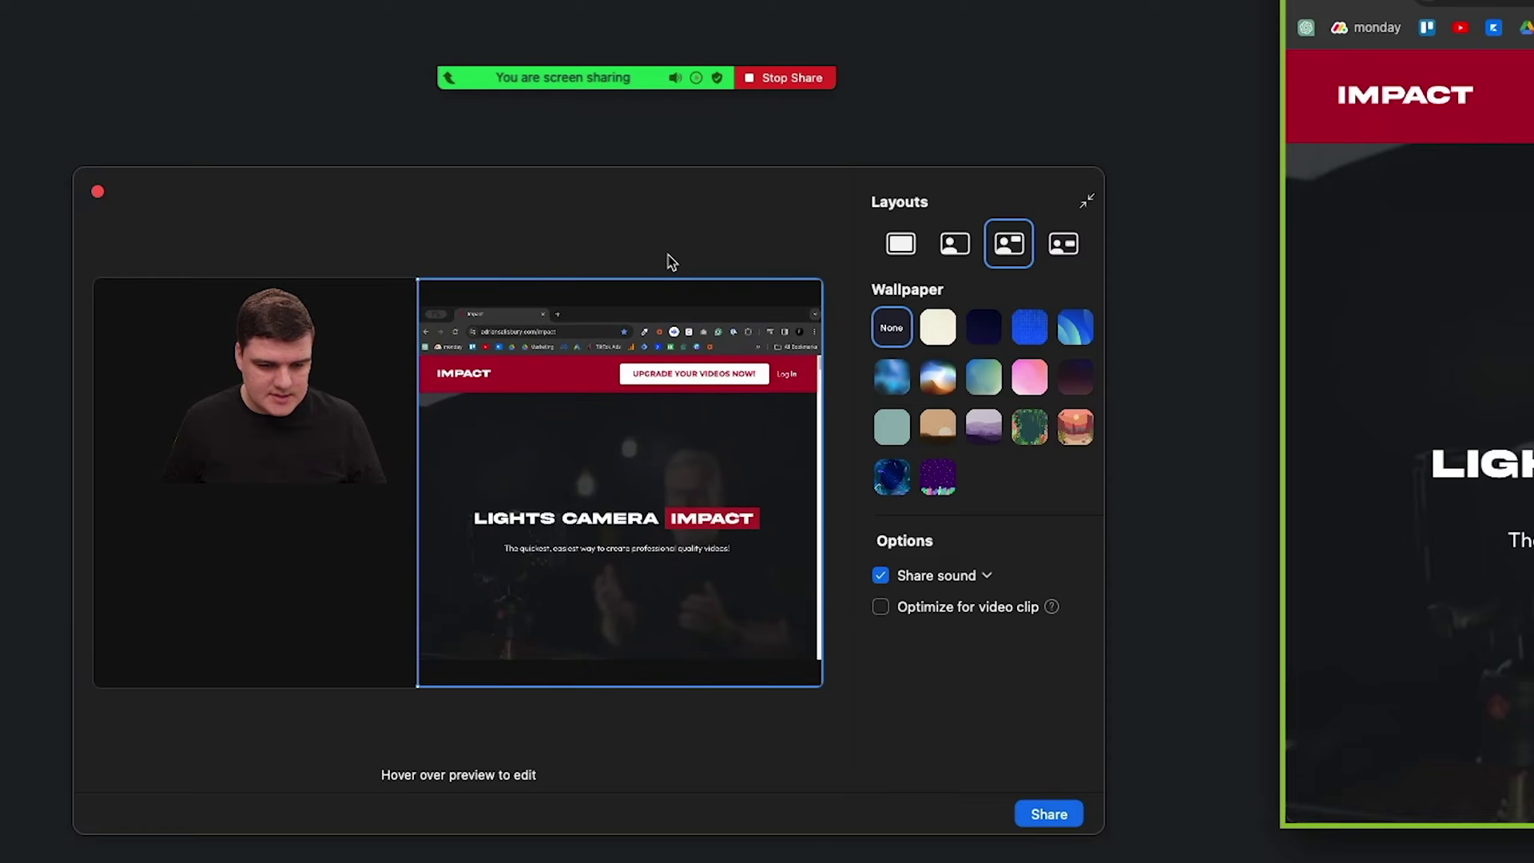
left_click_drag(421, 464, 368, 466)
left_click_drag(274, 383, 524, 445)
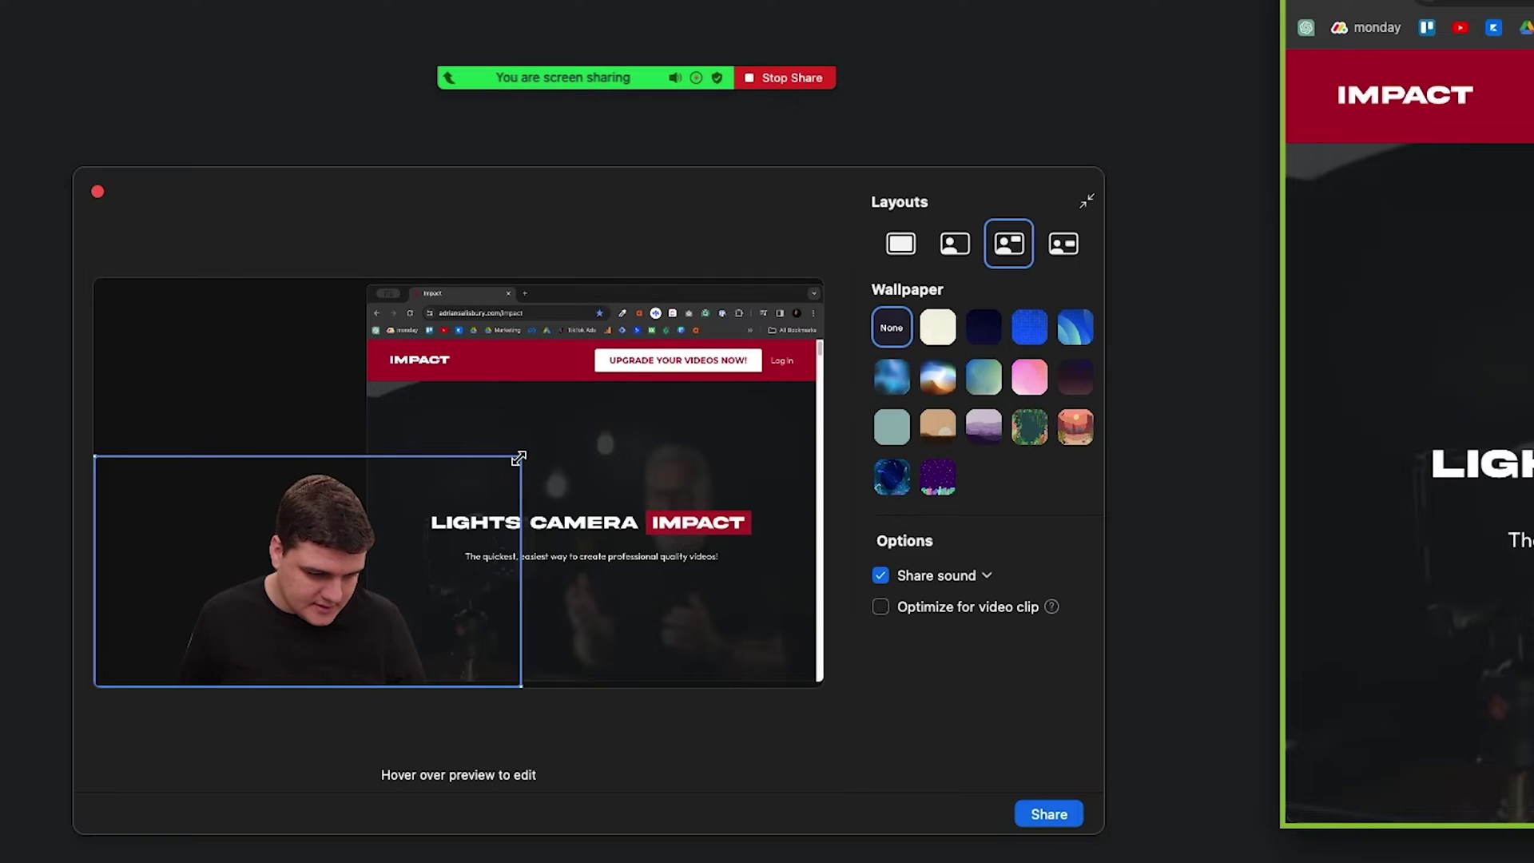
- Try the blue and navy wallpapers, settle on Desert, and apply the layout
left_click(908, 389)
mouse_move(202, 604)
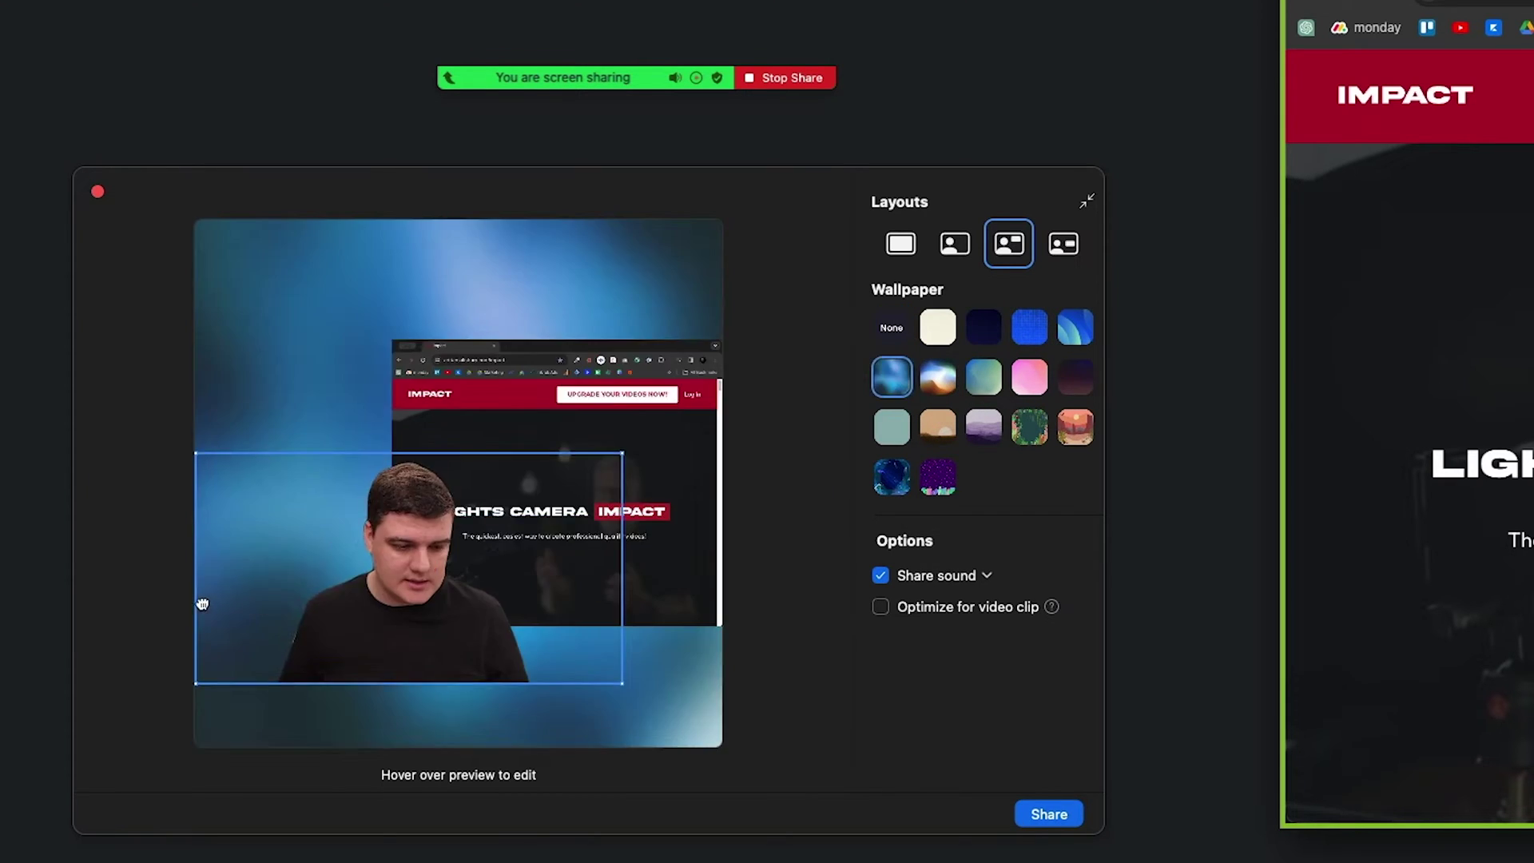
left_click(983, 326)
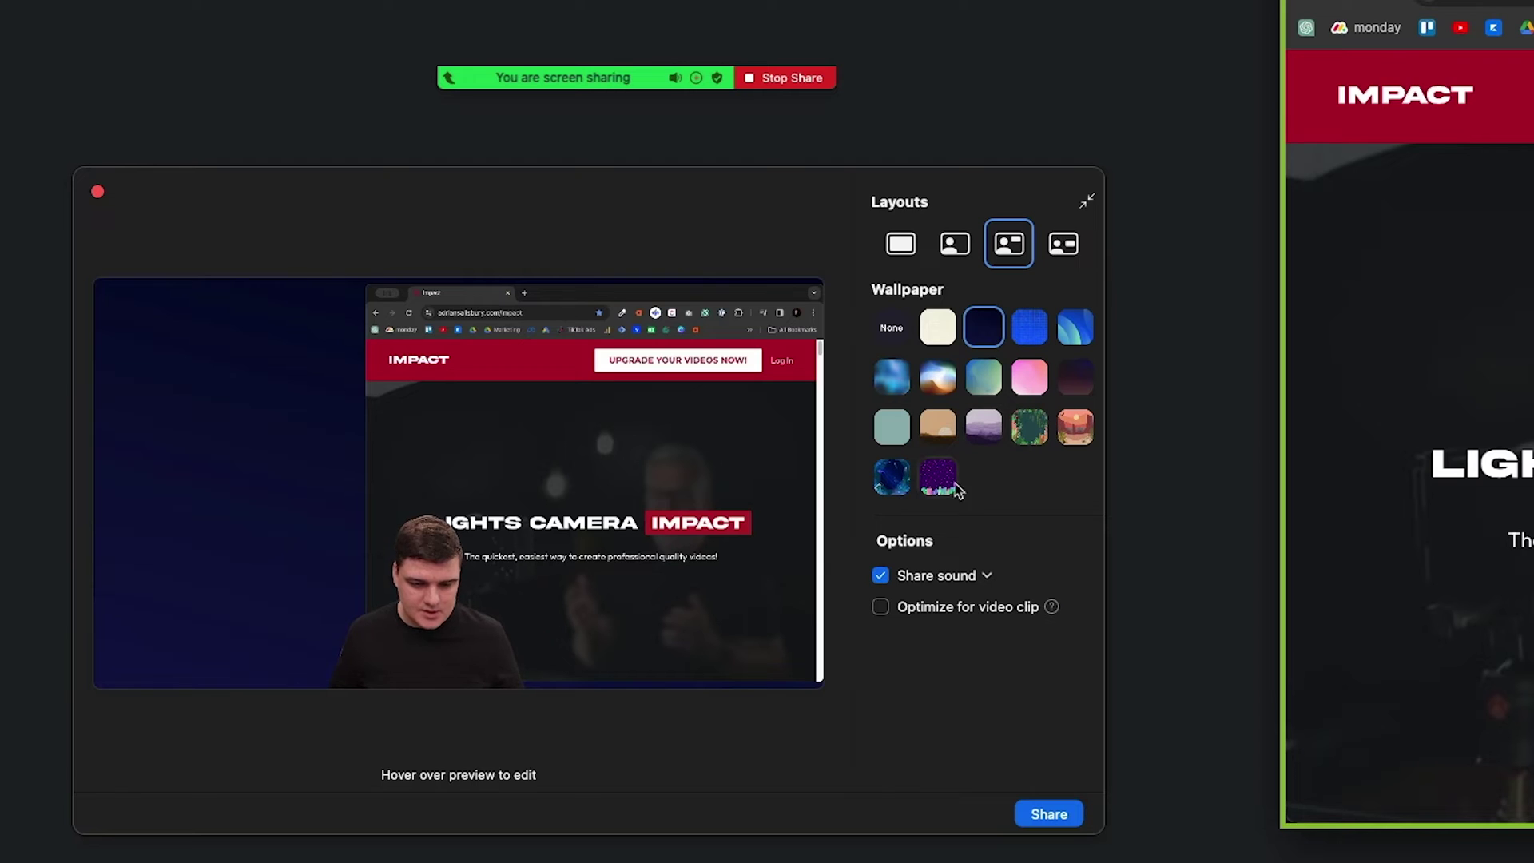
left_click(1048, 427)
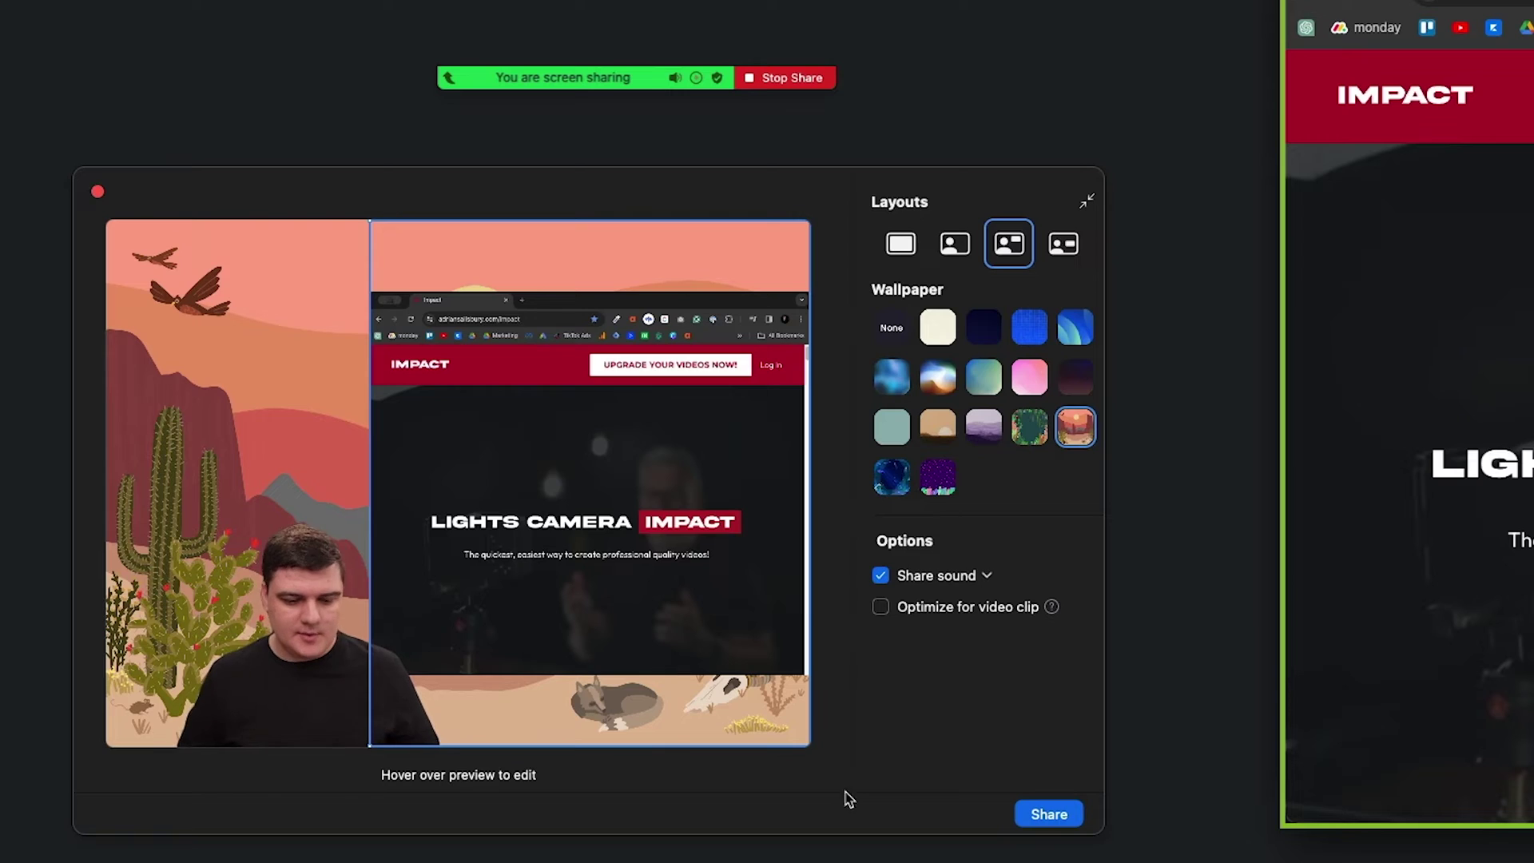
left_click(1063, 818)
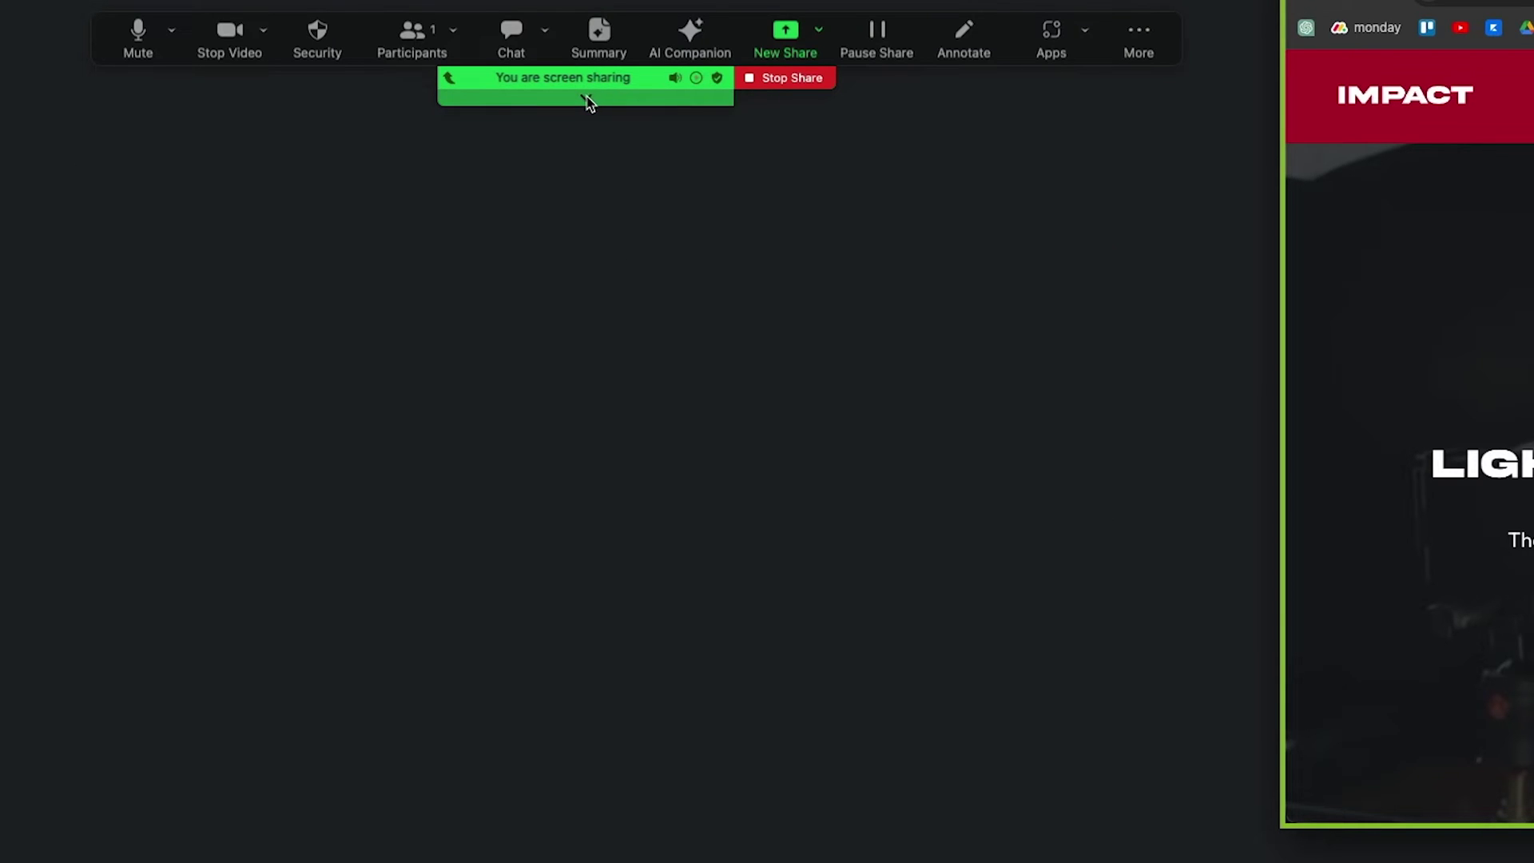
- Raise and enlarge the camera view across the preview's left side
left_click(587, 99)
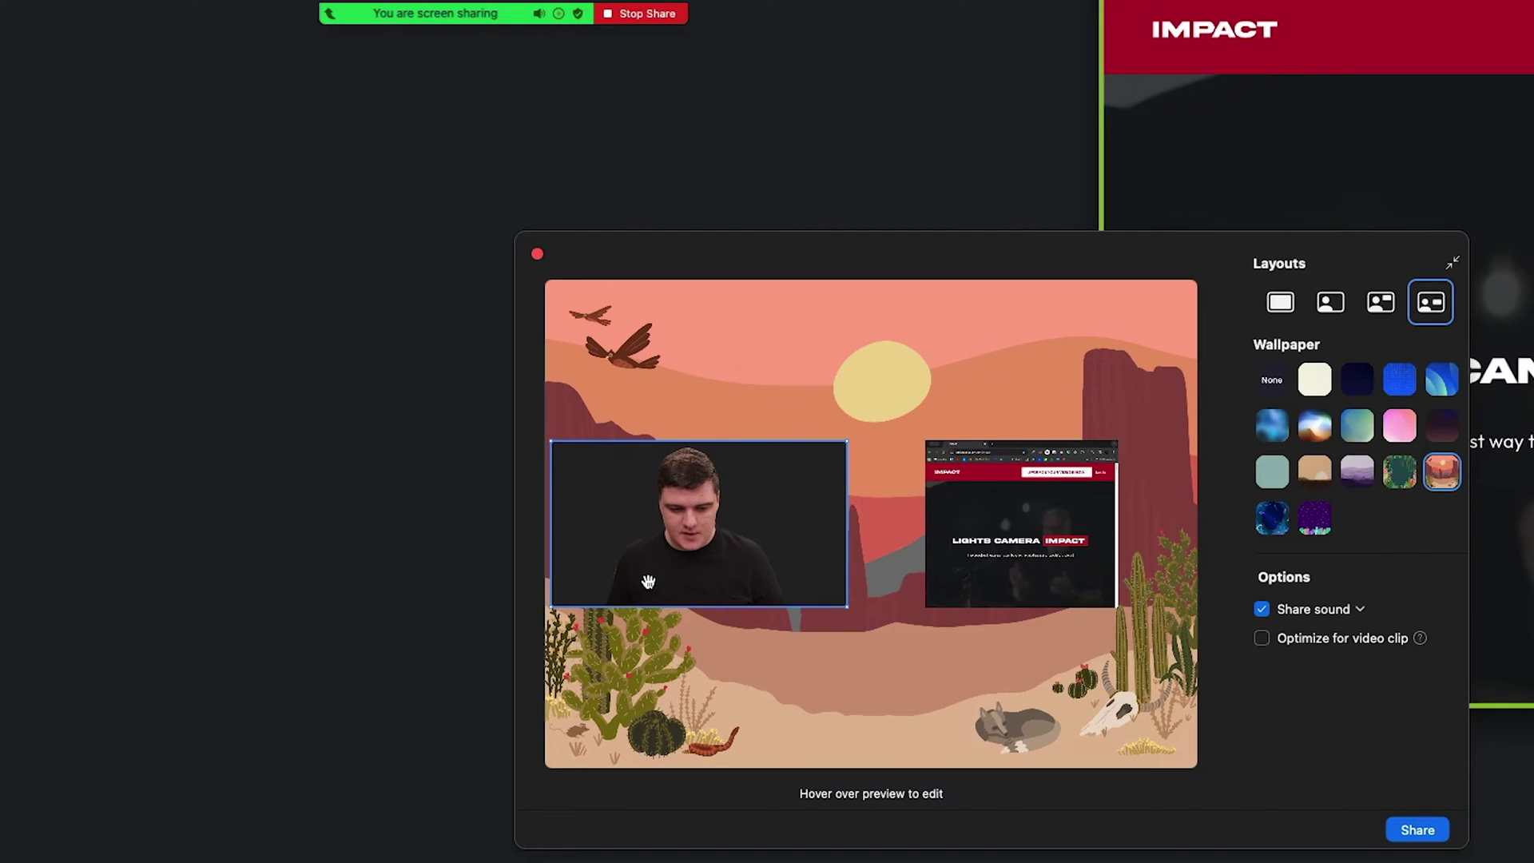
left_click_drag(648, 581, 648, 527)
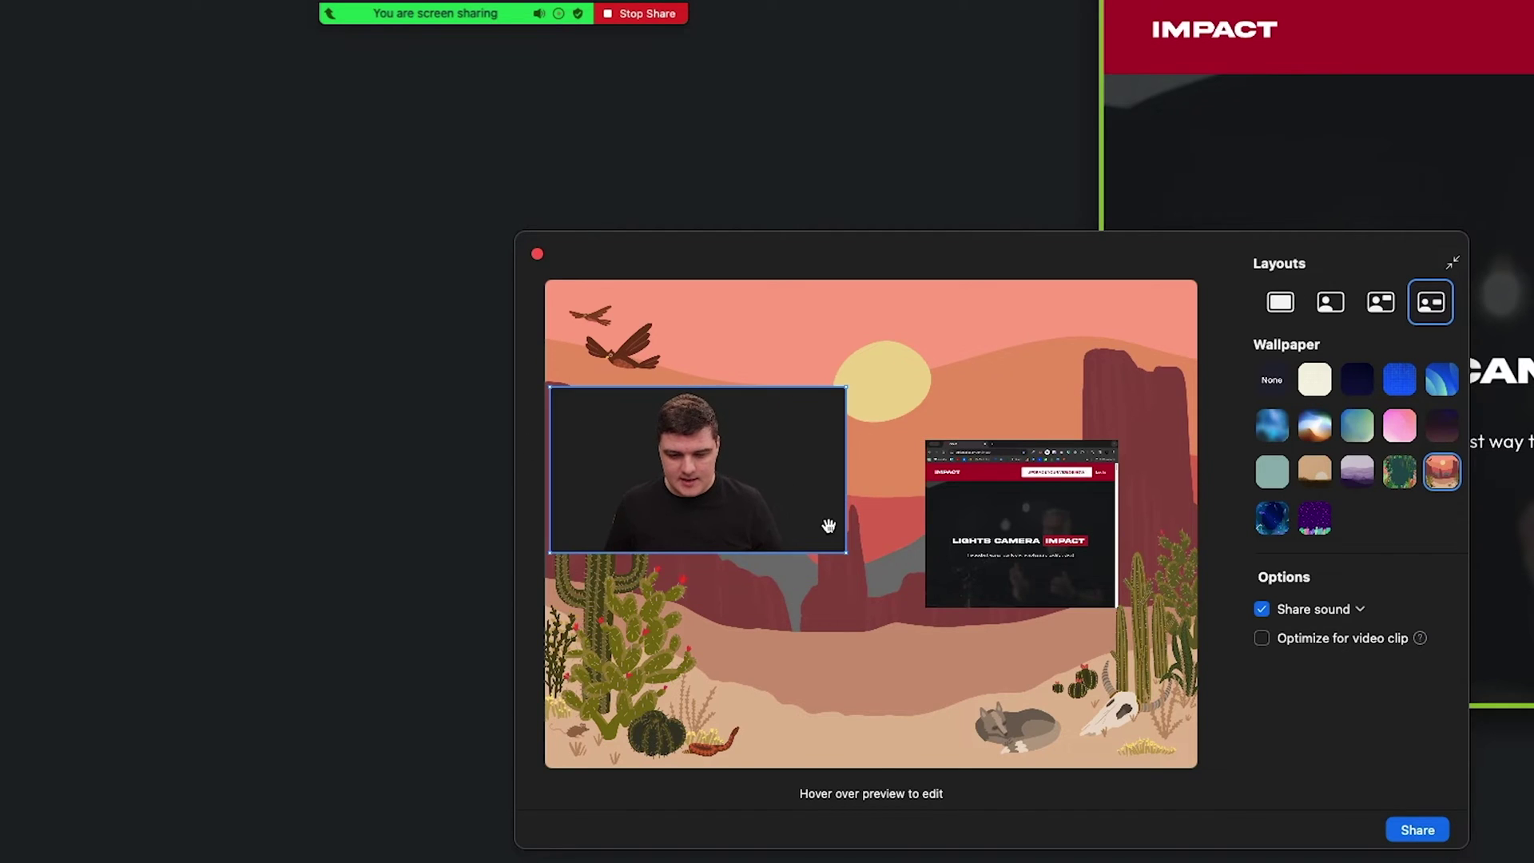
left_click_drag(846, 552, 983, 737)
- Compare the camera-below, side-by-side and overlay layouts, then apply the screen-only layout
left_click(1383, 310)
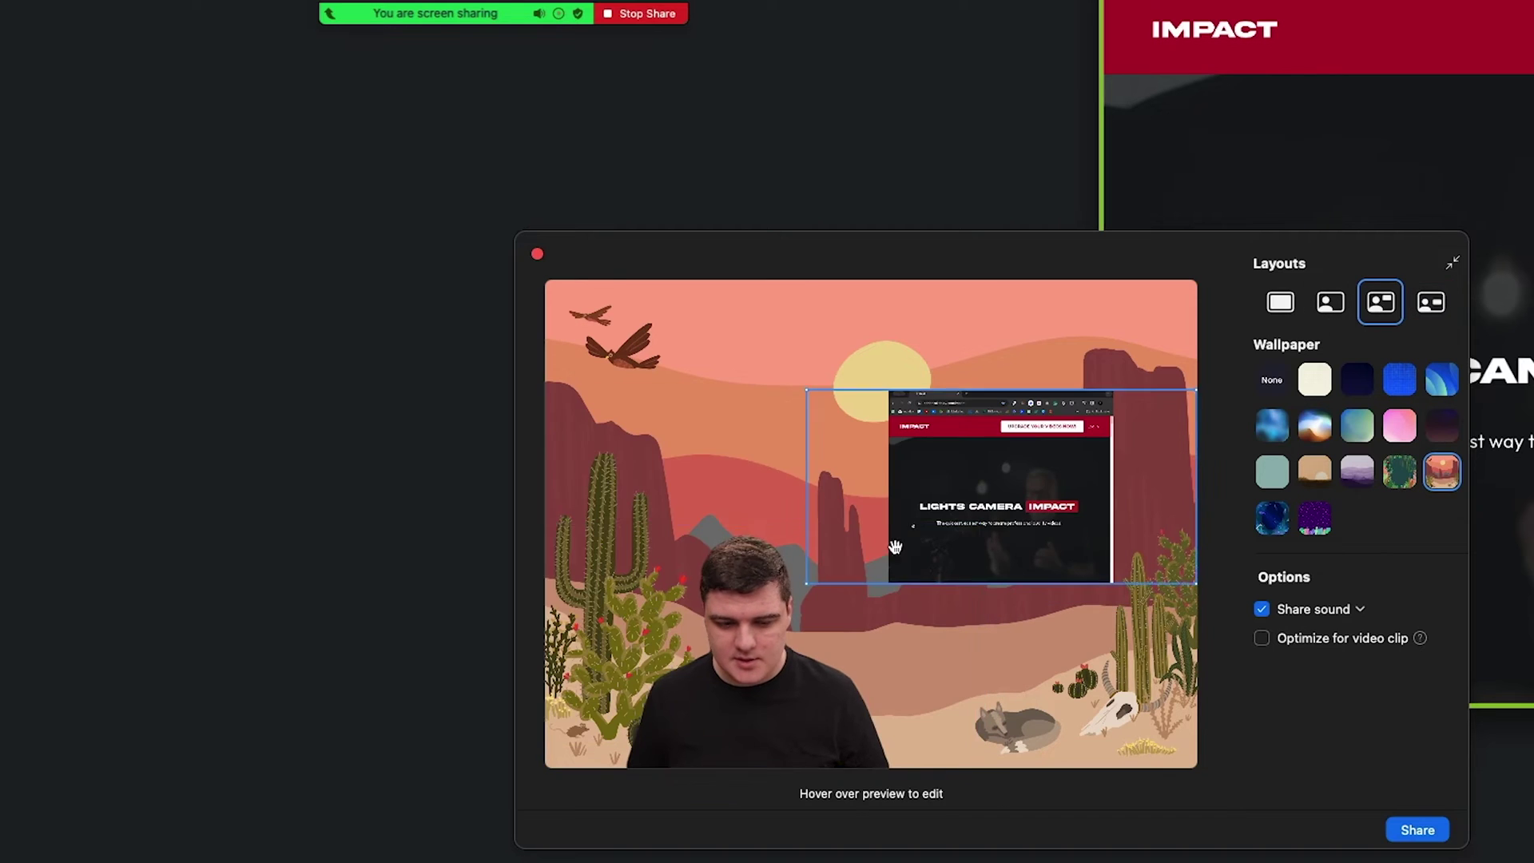
left_click(1430, 305)
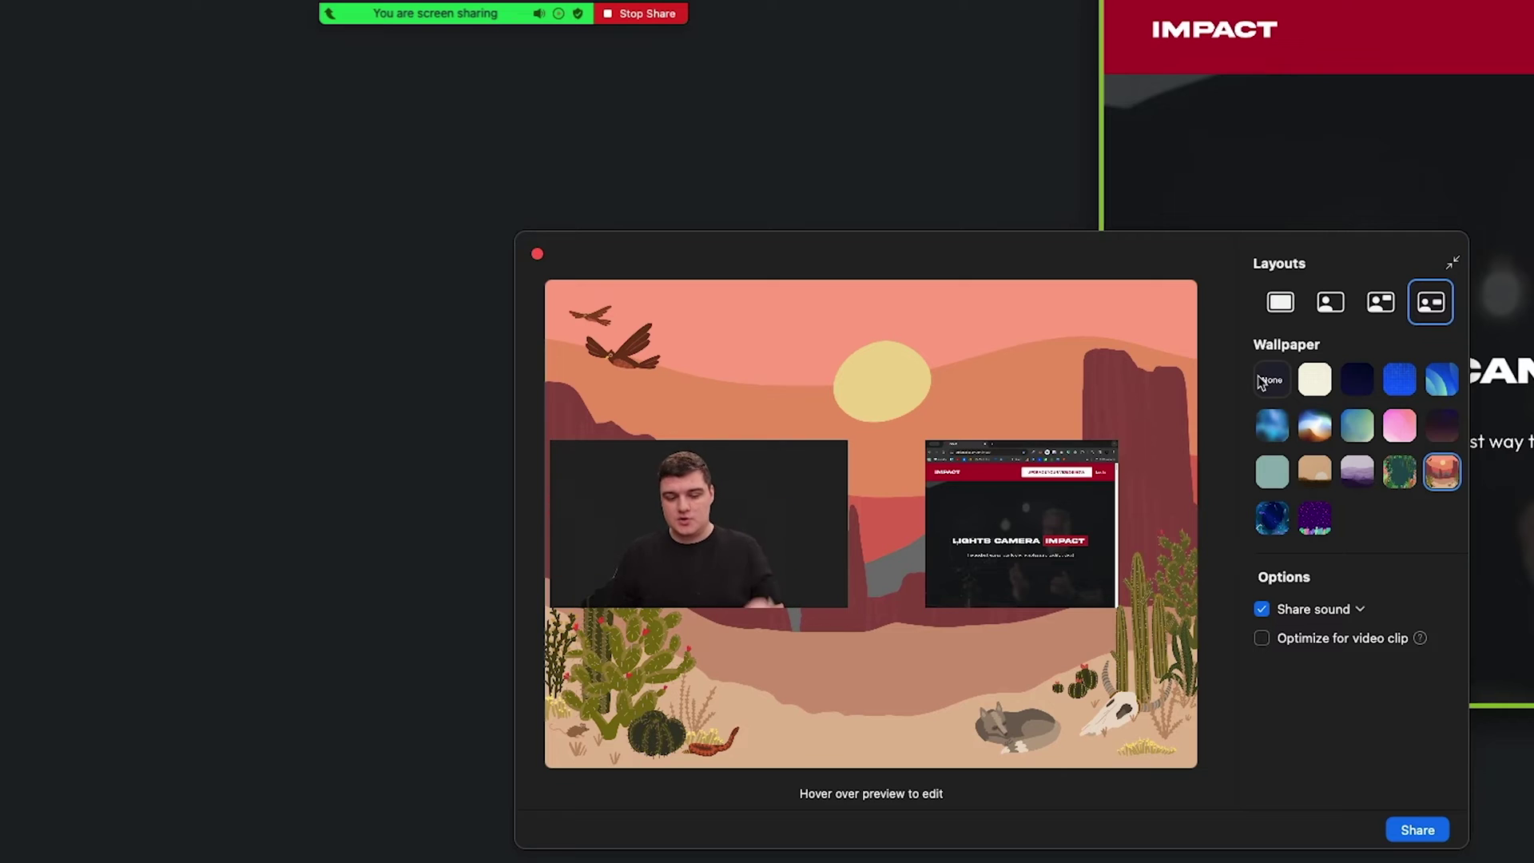
left_click(1380, 304)
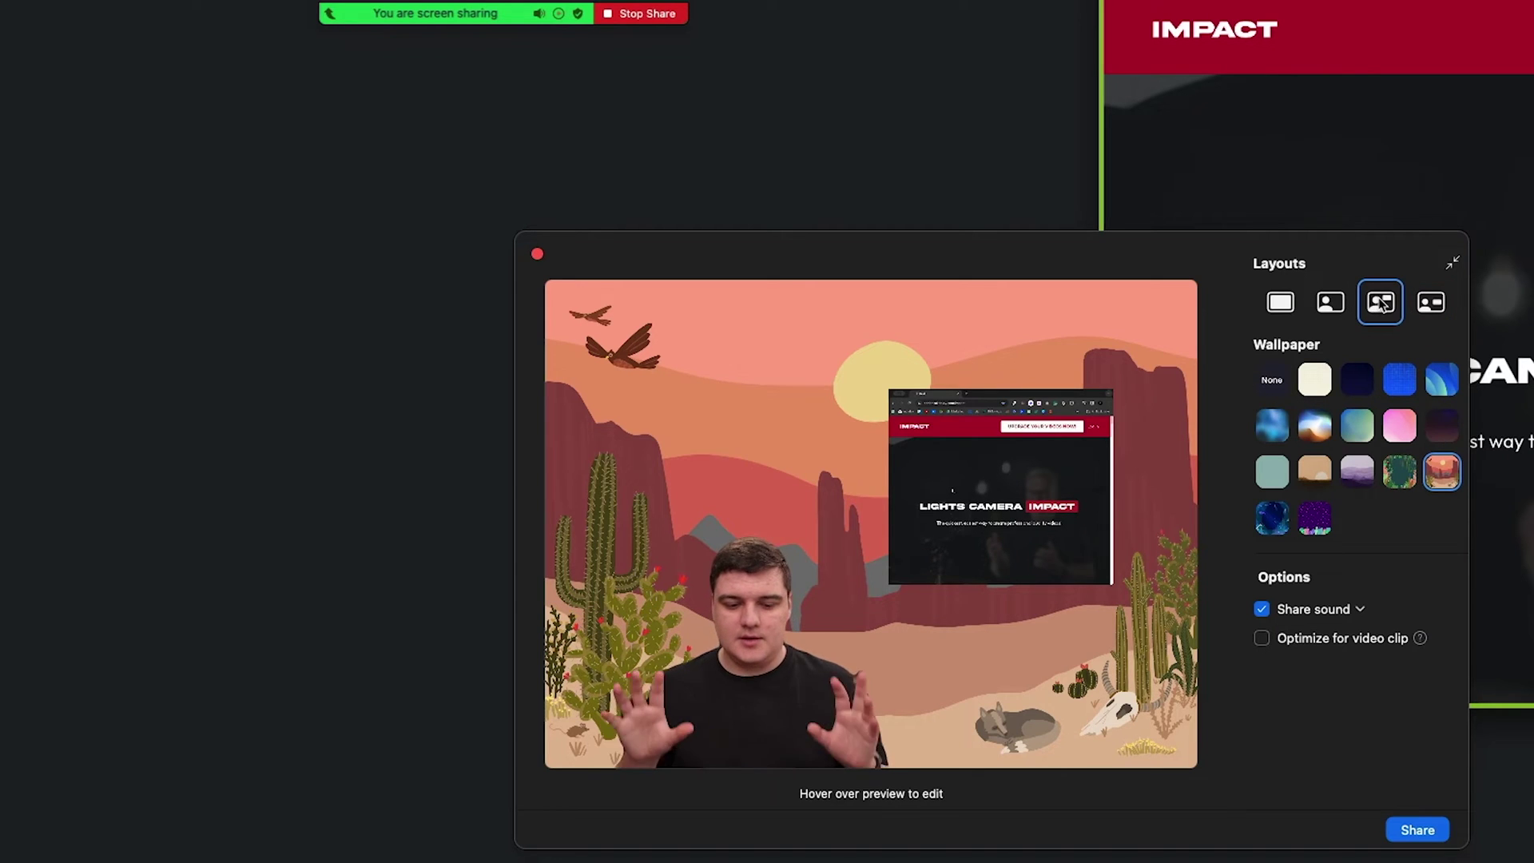
left_click(1328, 304)
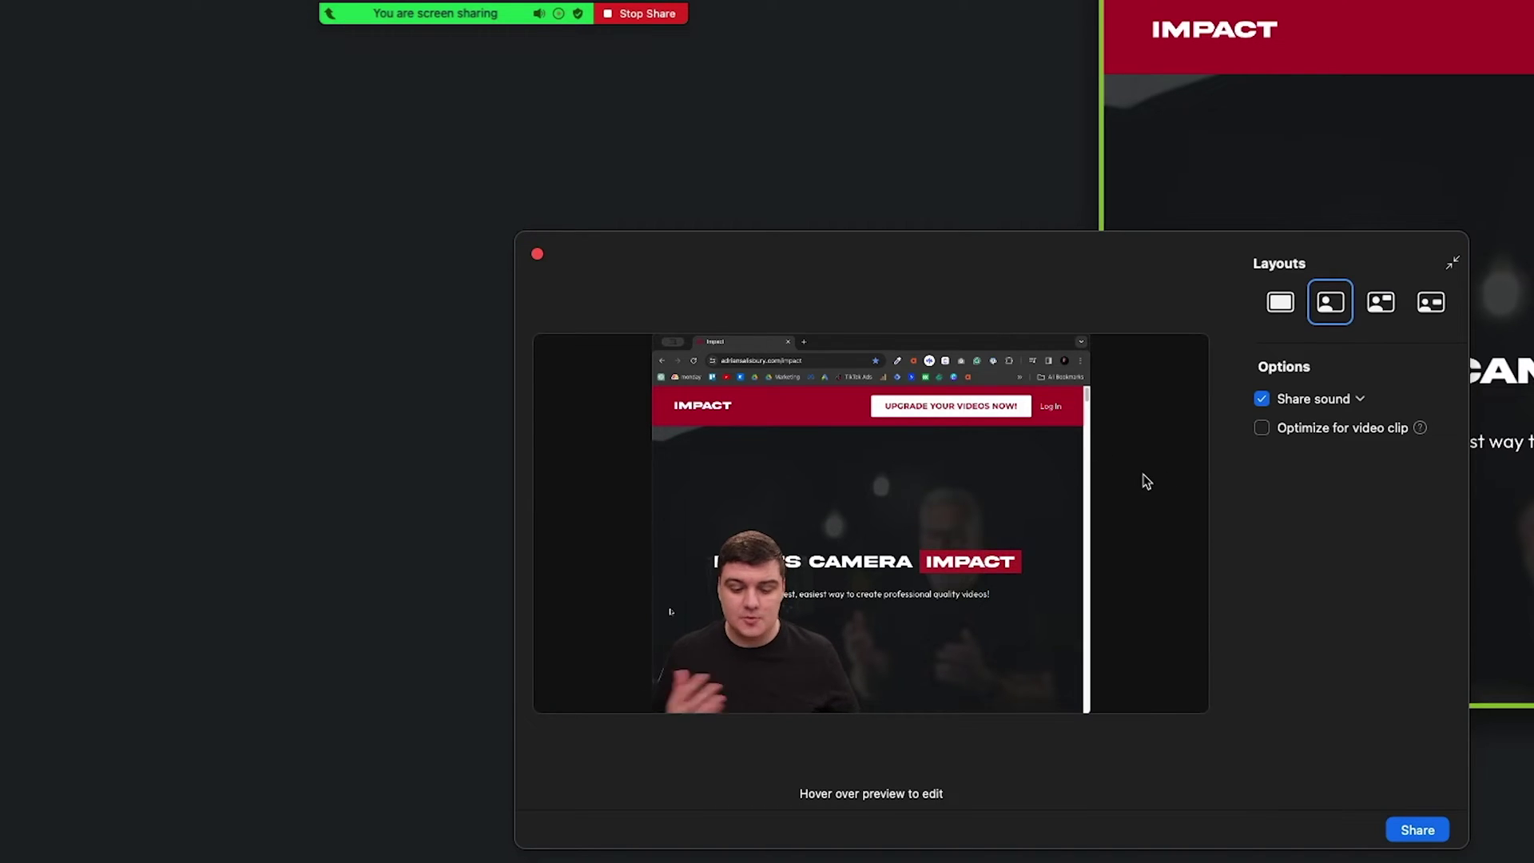
left_click(1280, 302)
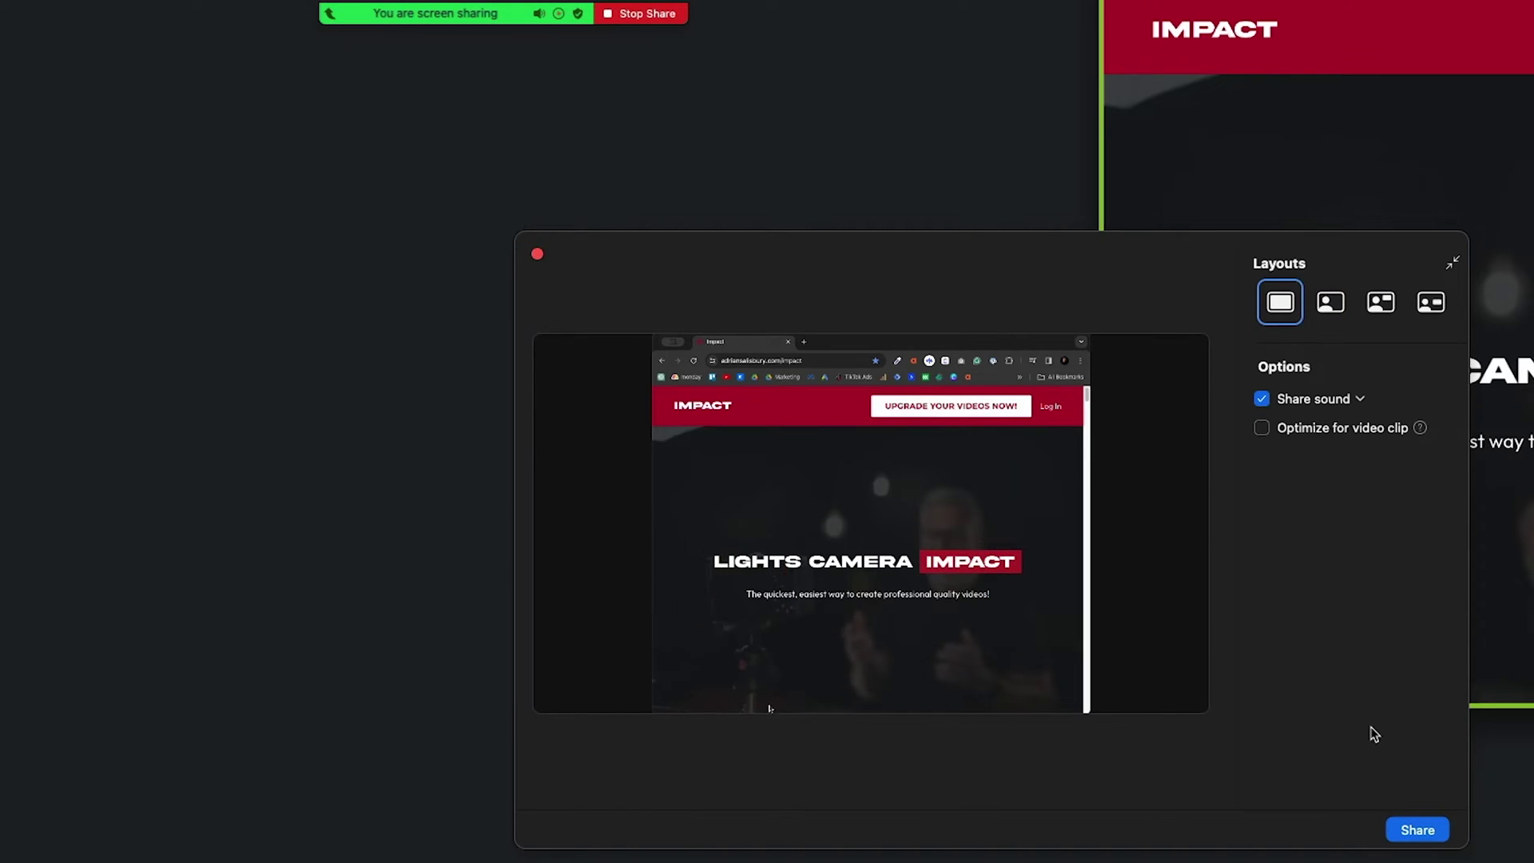
left_click(1417, 830)
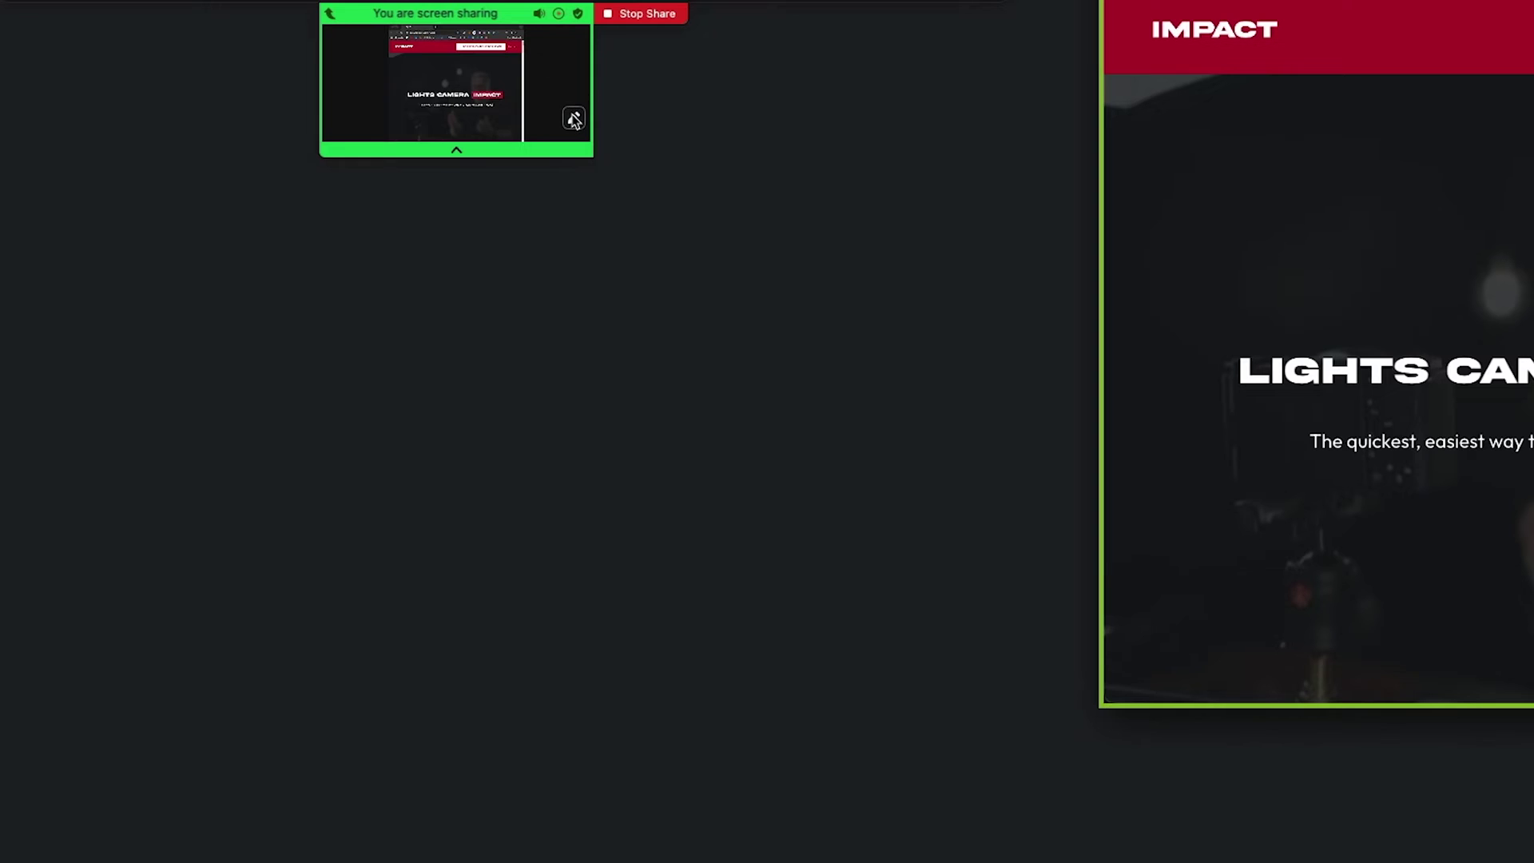
left_click(573, 119)
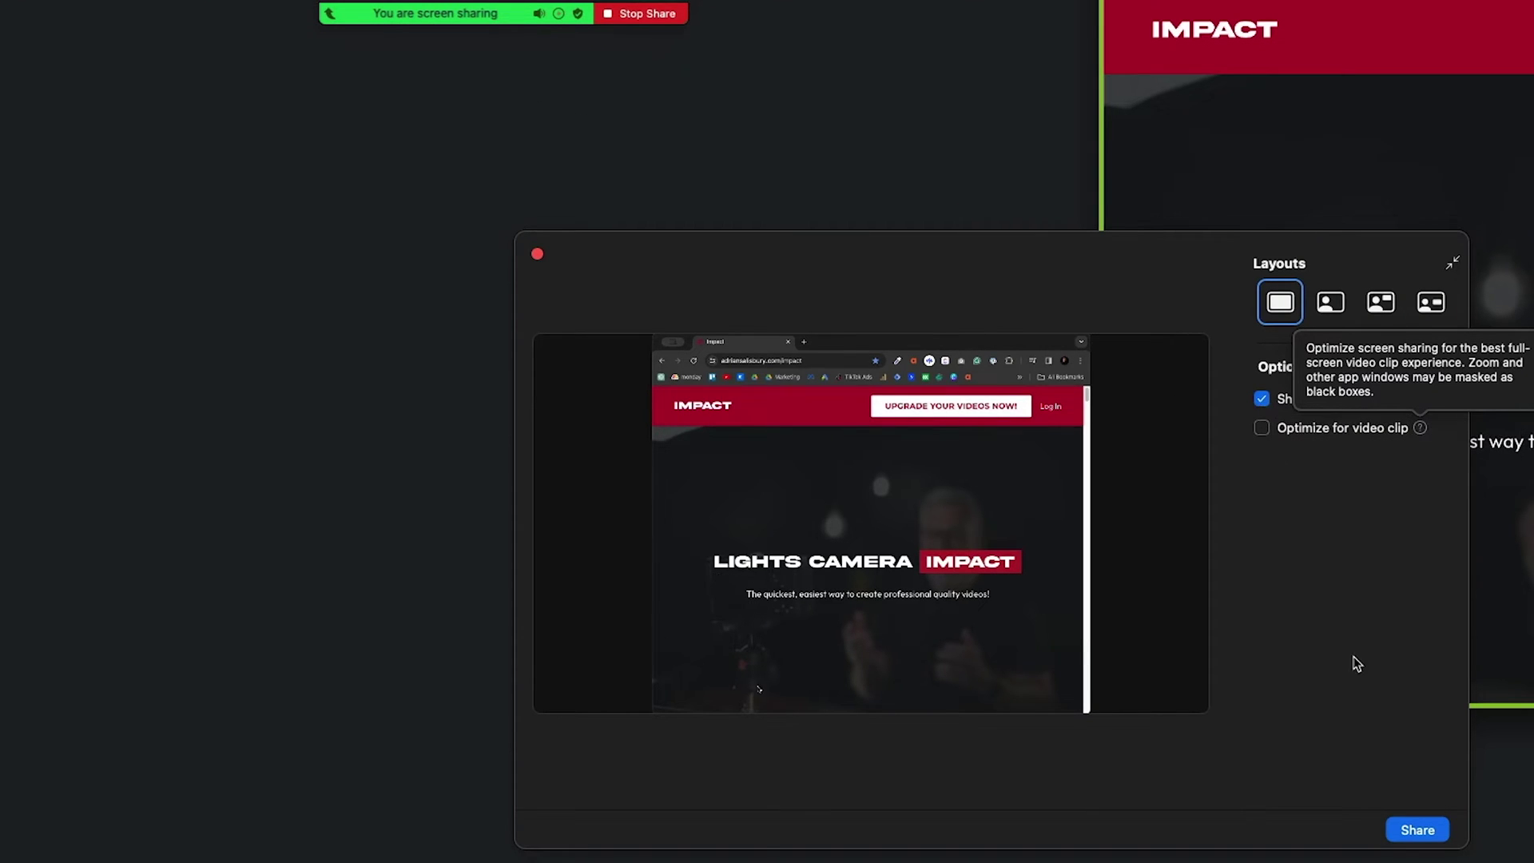
- Close the share settings, scroll the Impact page, and stop sharing the screen
left_click(1418, 831)
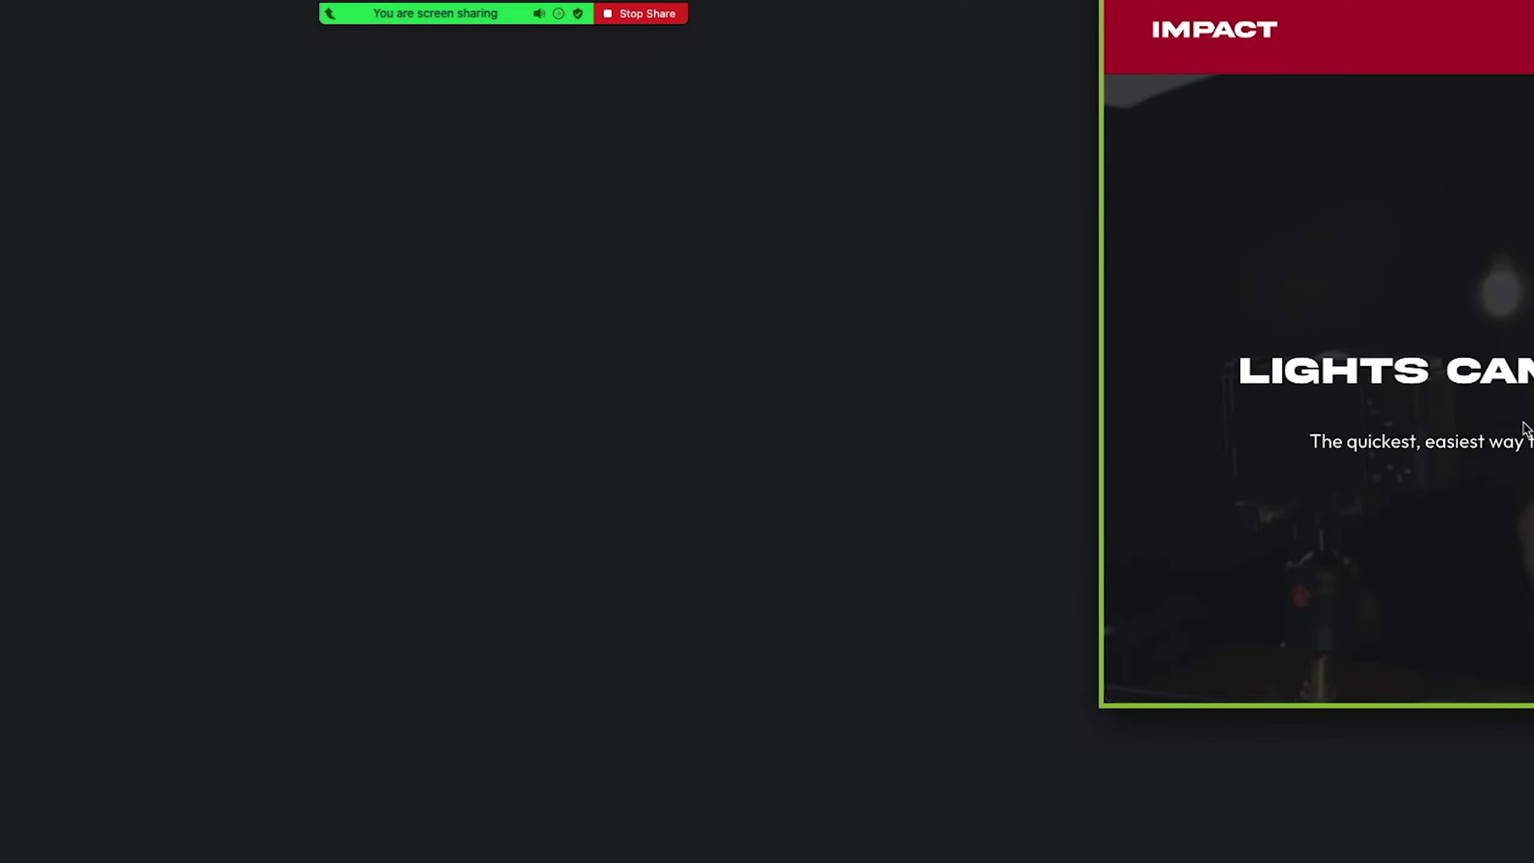
scroll(1273, 434, "down", 15)
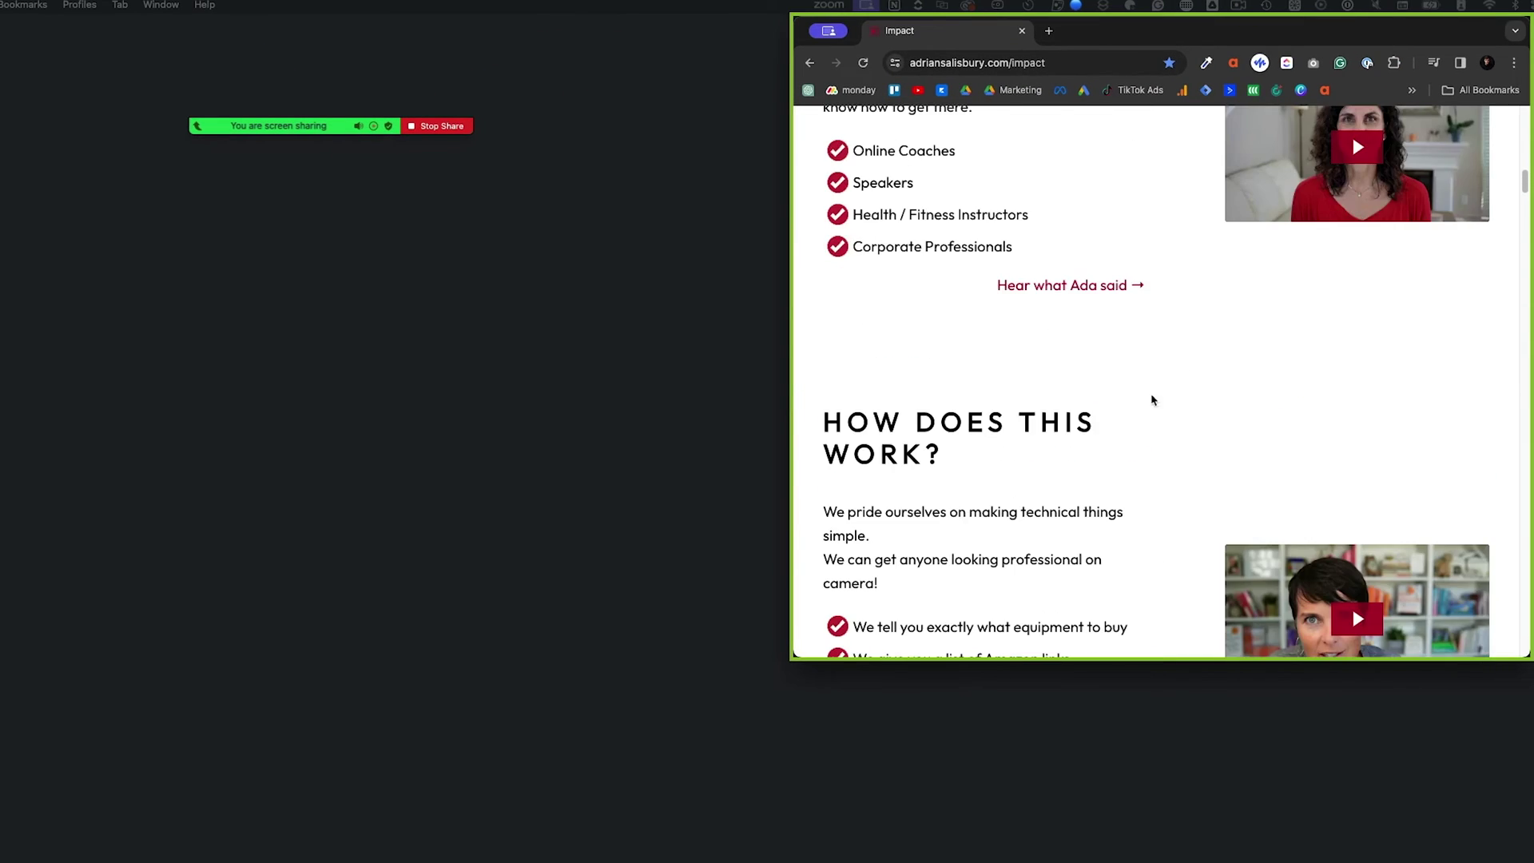
scroll(1276, 359, "up", 3)
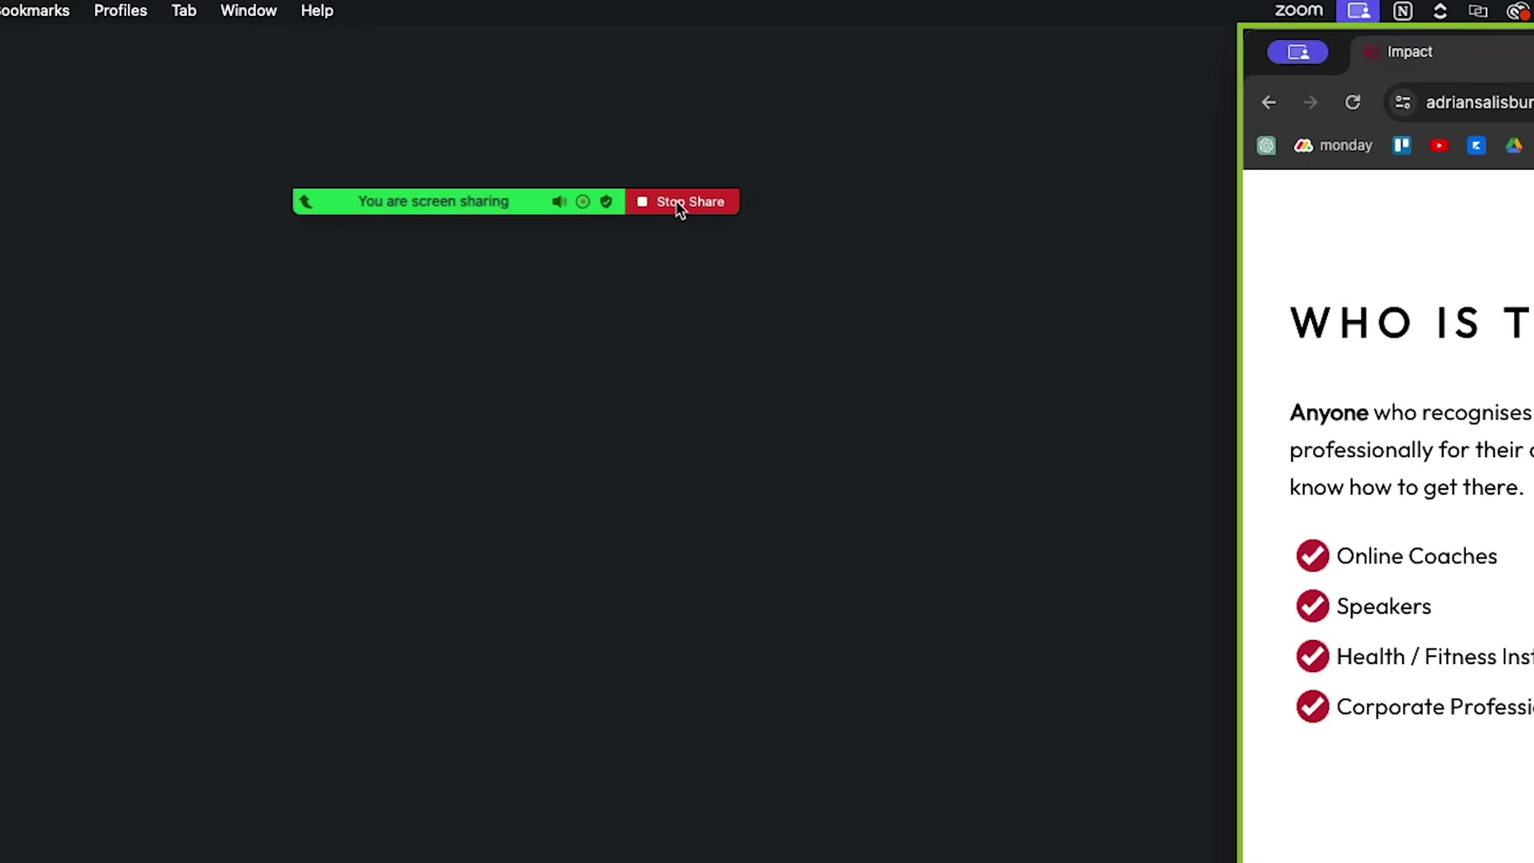
left_click(676, 201)
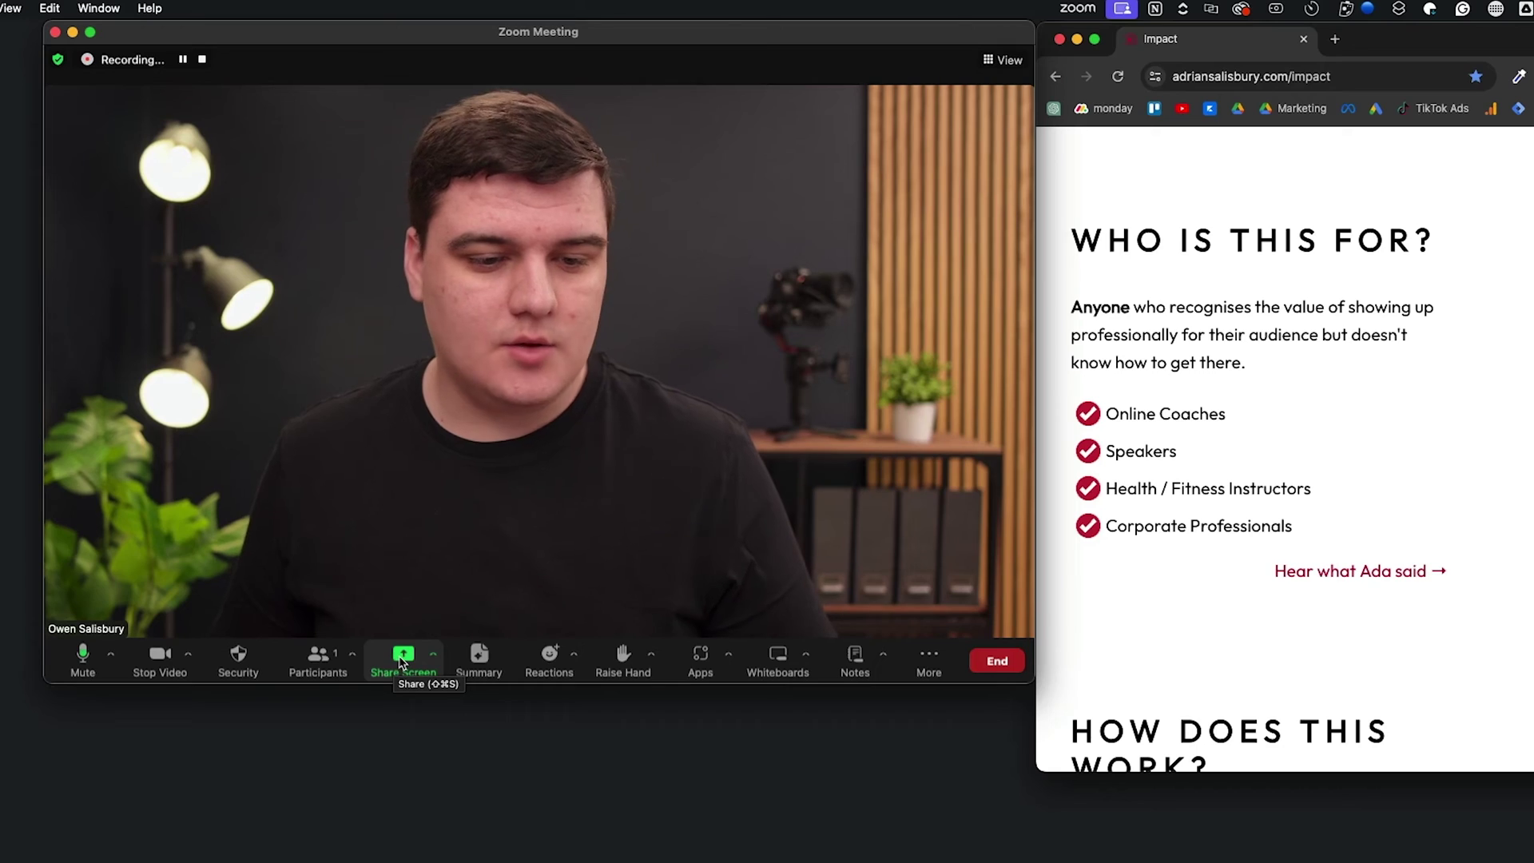
- In the share picker's Advanced tab, choose Content from 2nd camera
left_click(403, 660)
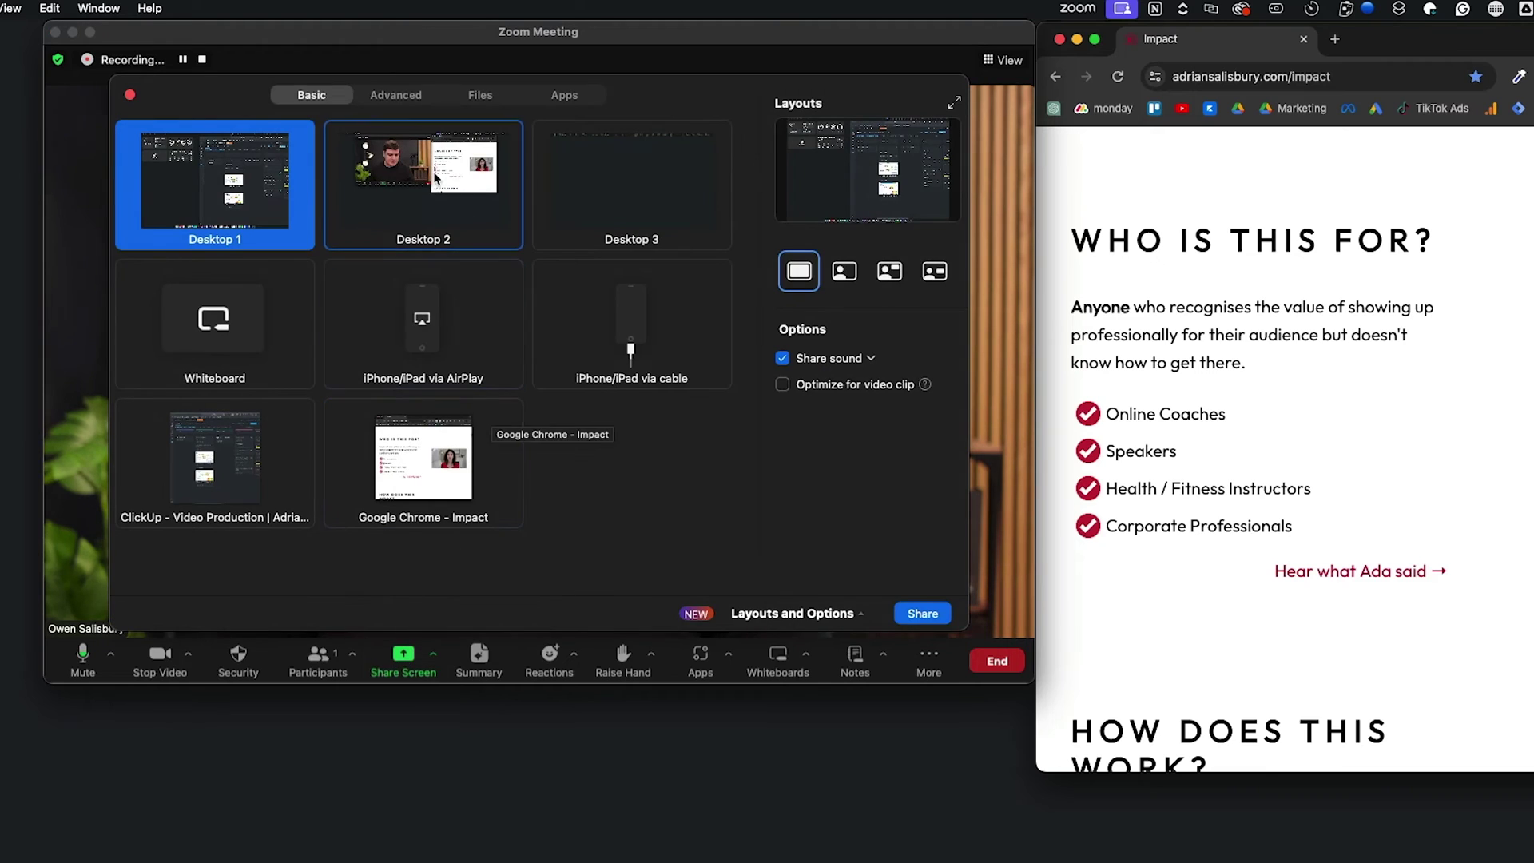
left_click(387, 97)
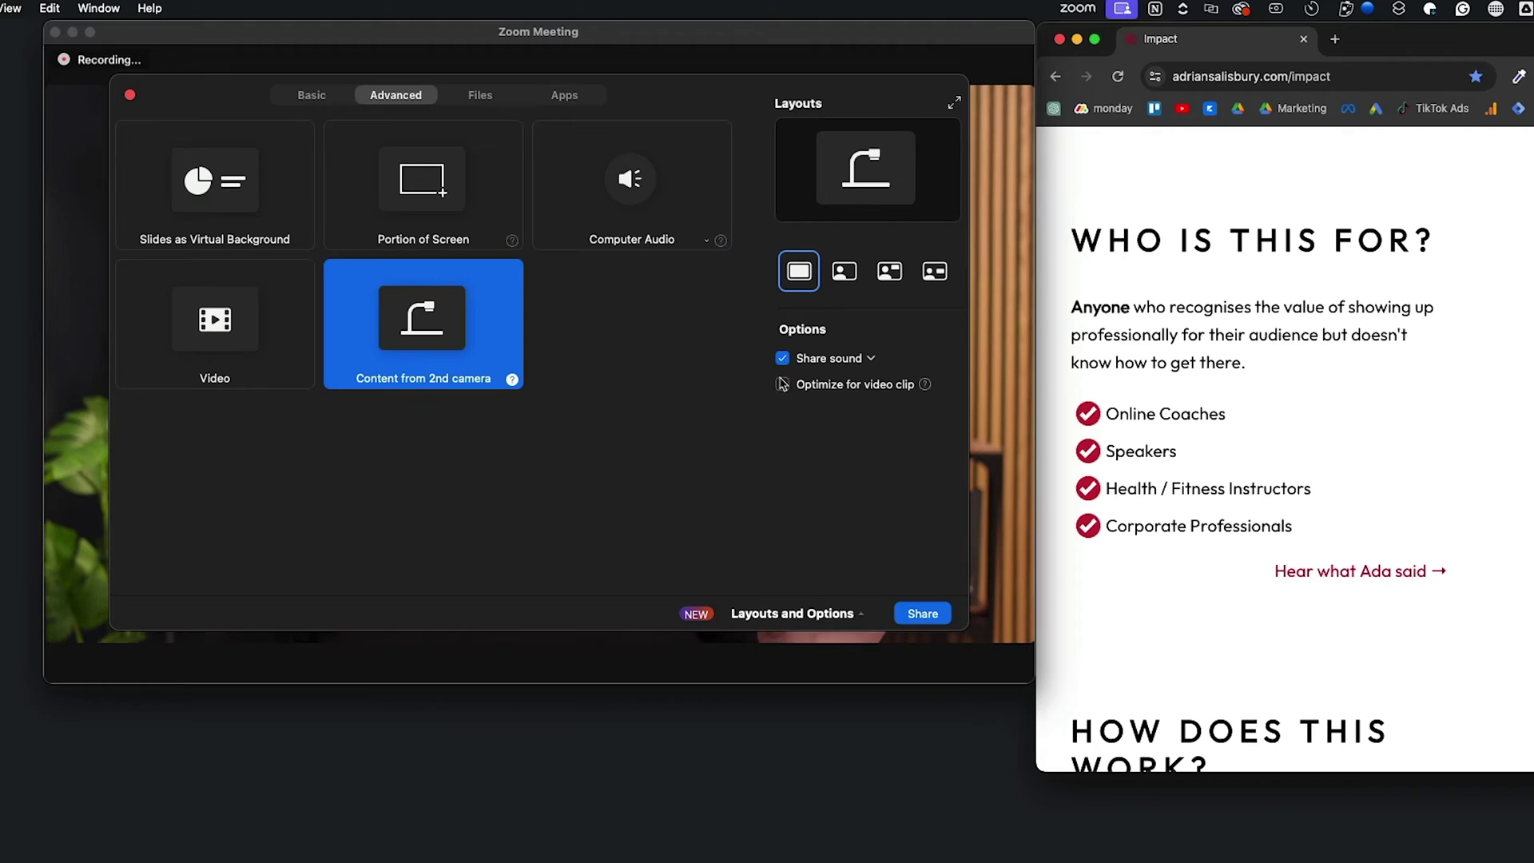
- Share the second camera's content, switch to the other camera, then stop sharing
left_click(921, 613)
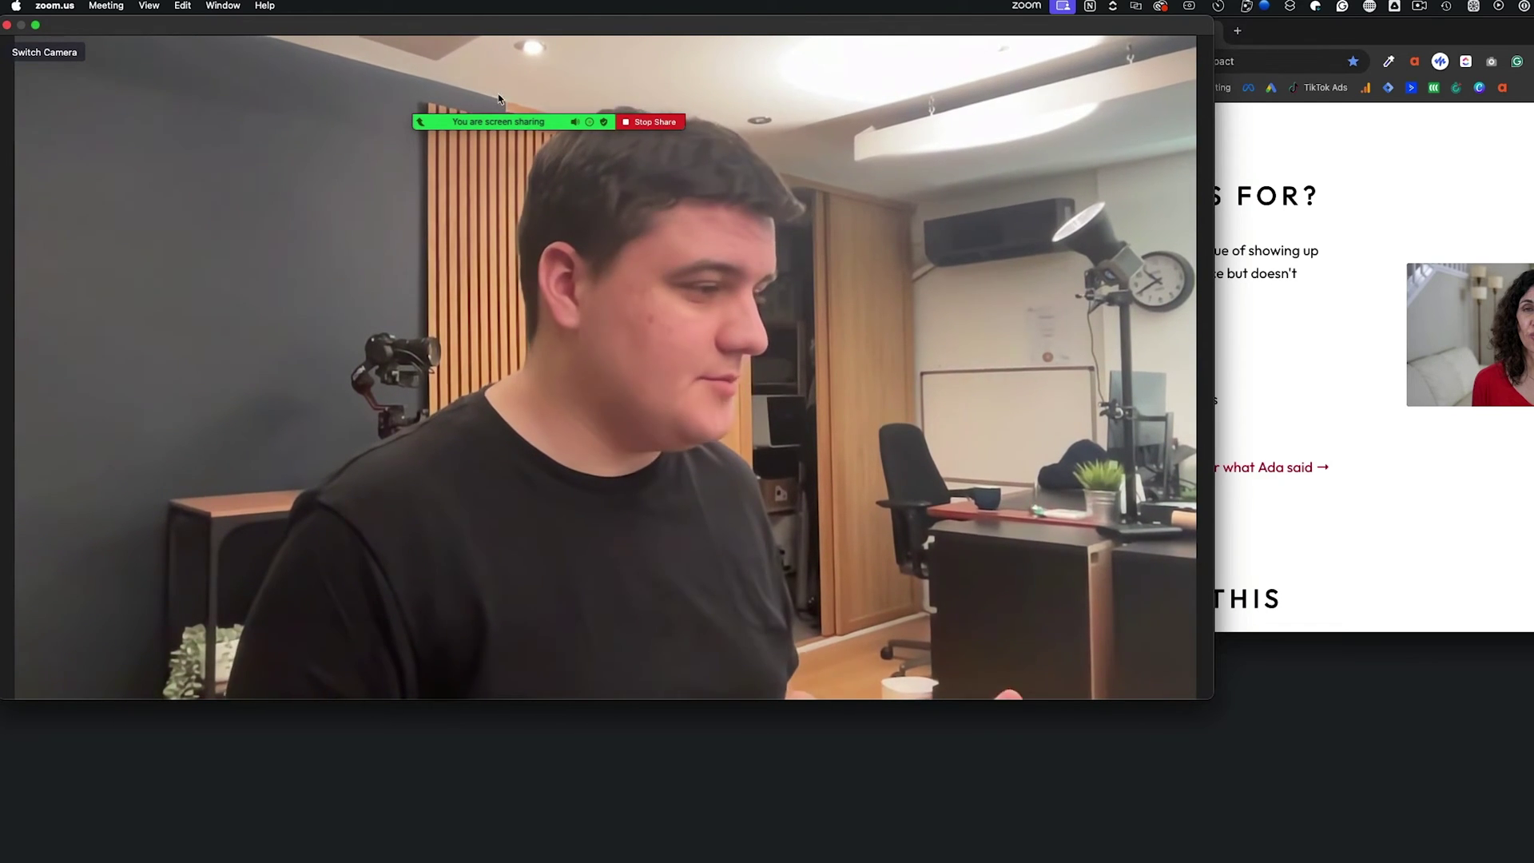
left_click(44, 52)
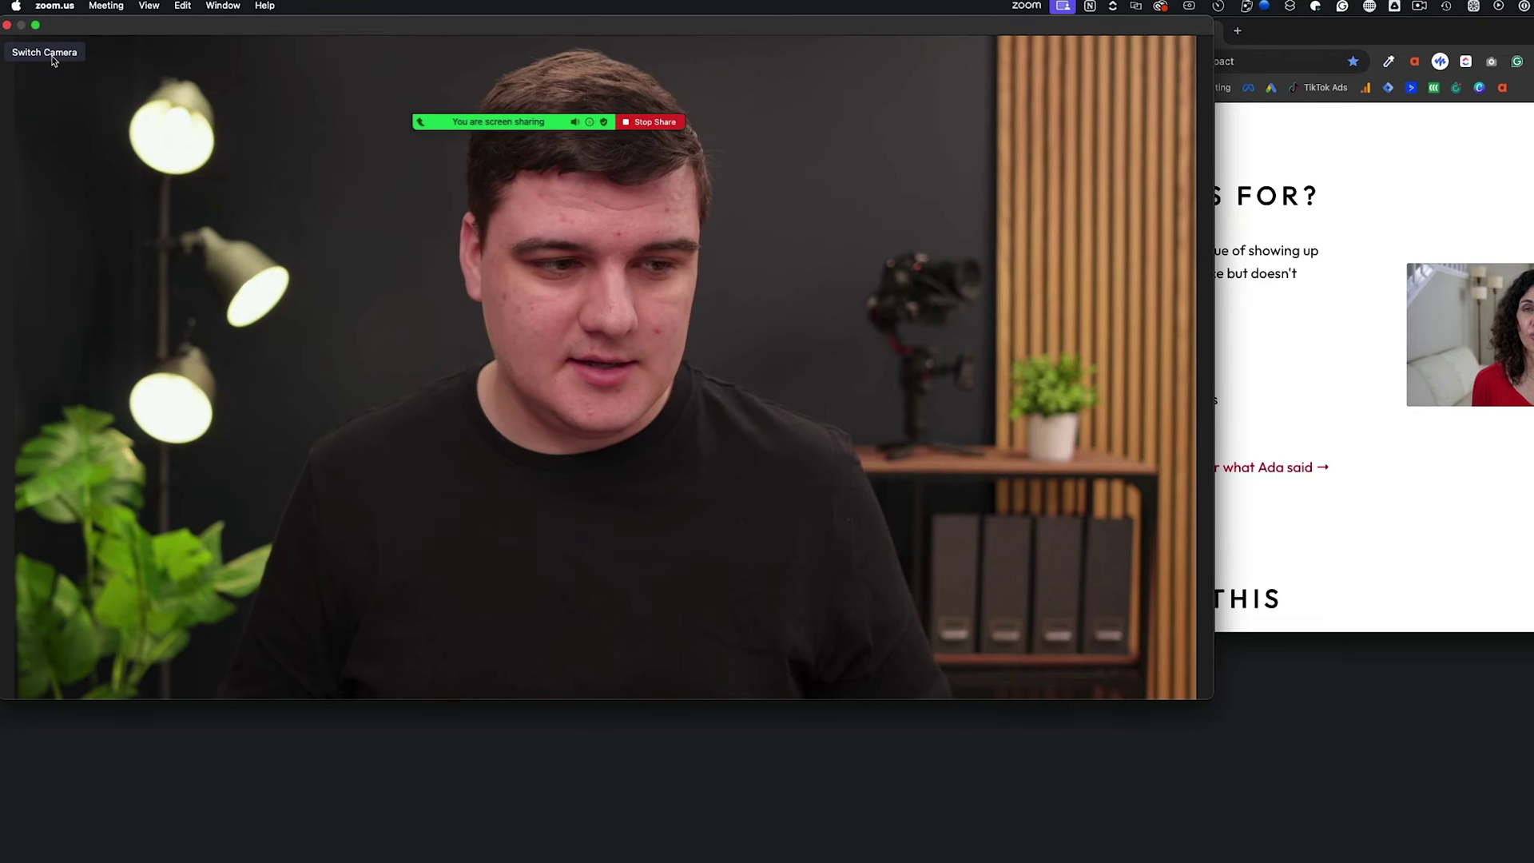
left_click(654, 123)
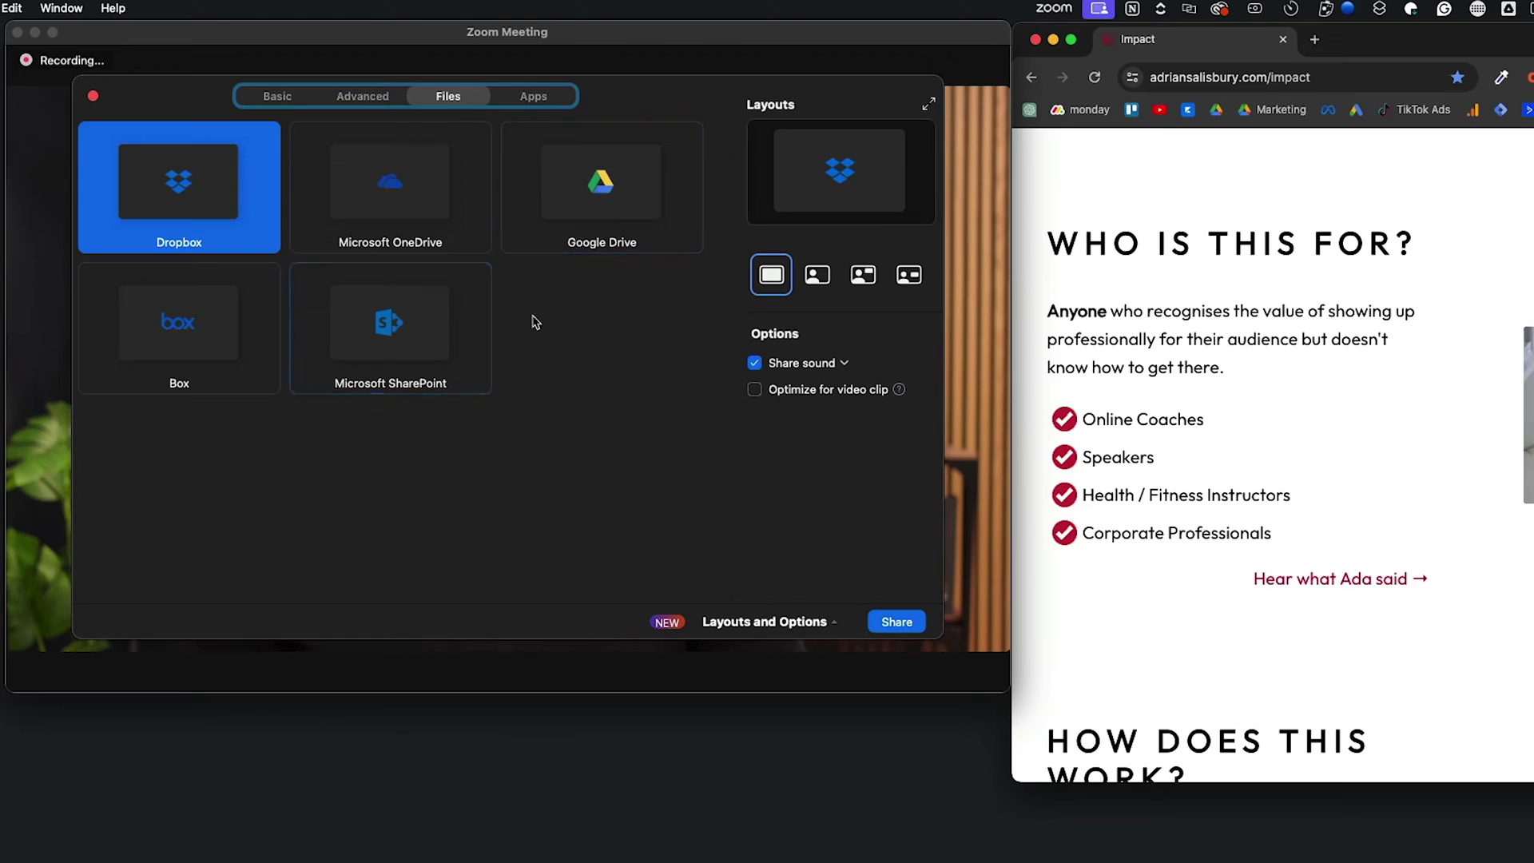
- Select Google Drive as the file source and share it, then view the Apps tab
left_click(612, 189)
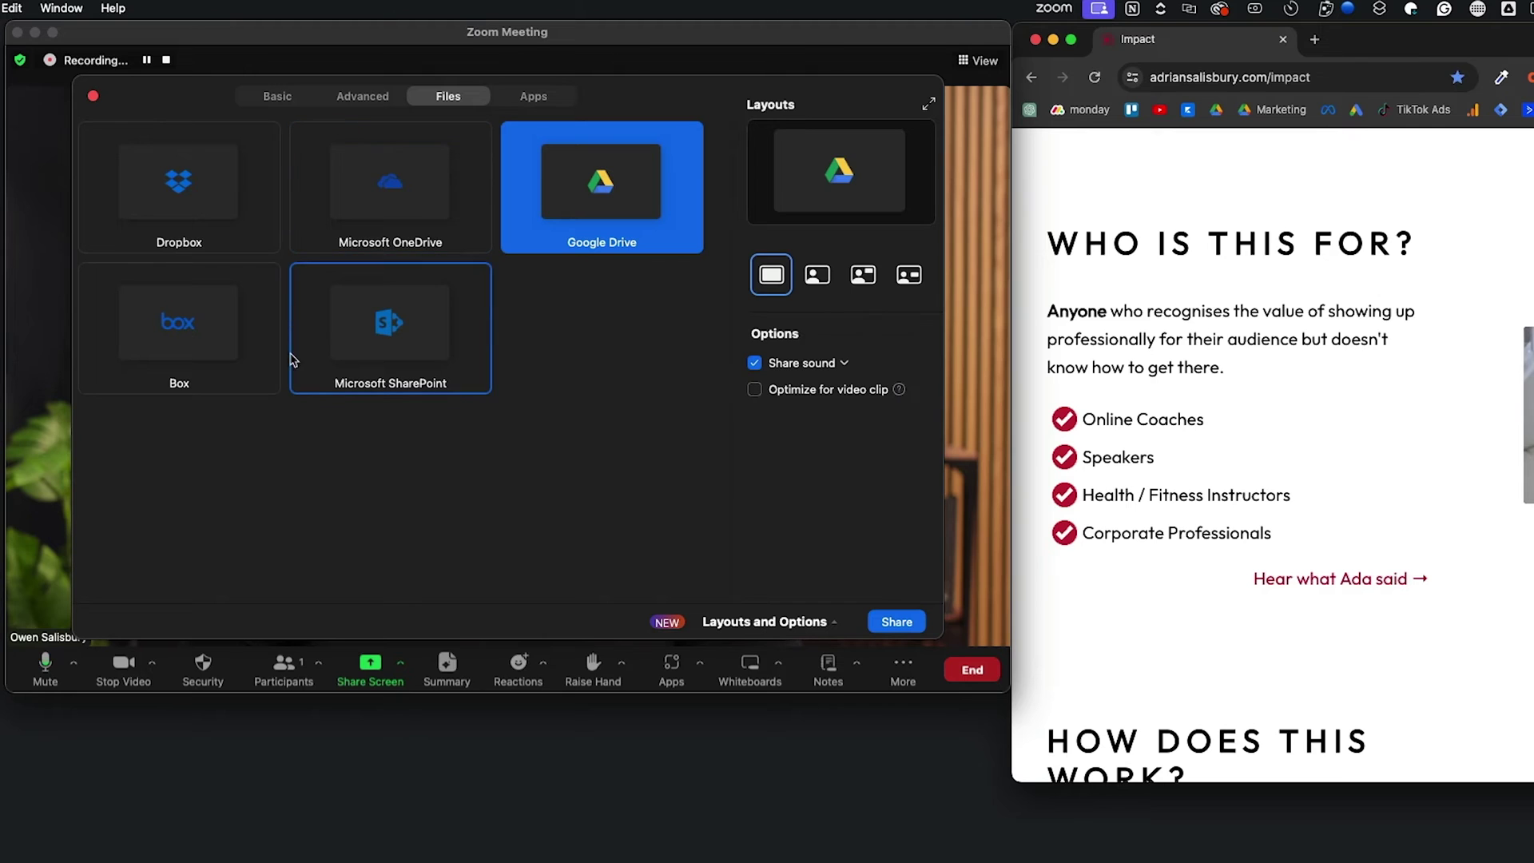
left_click(896, 622)
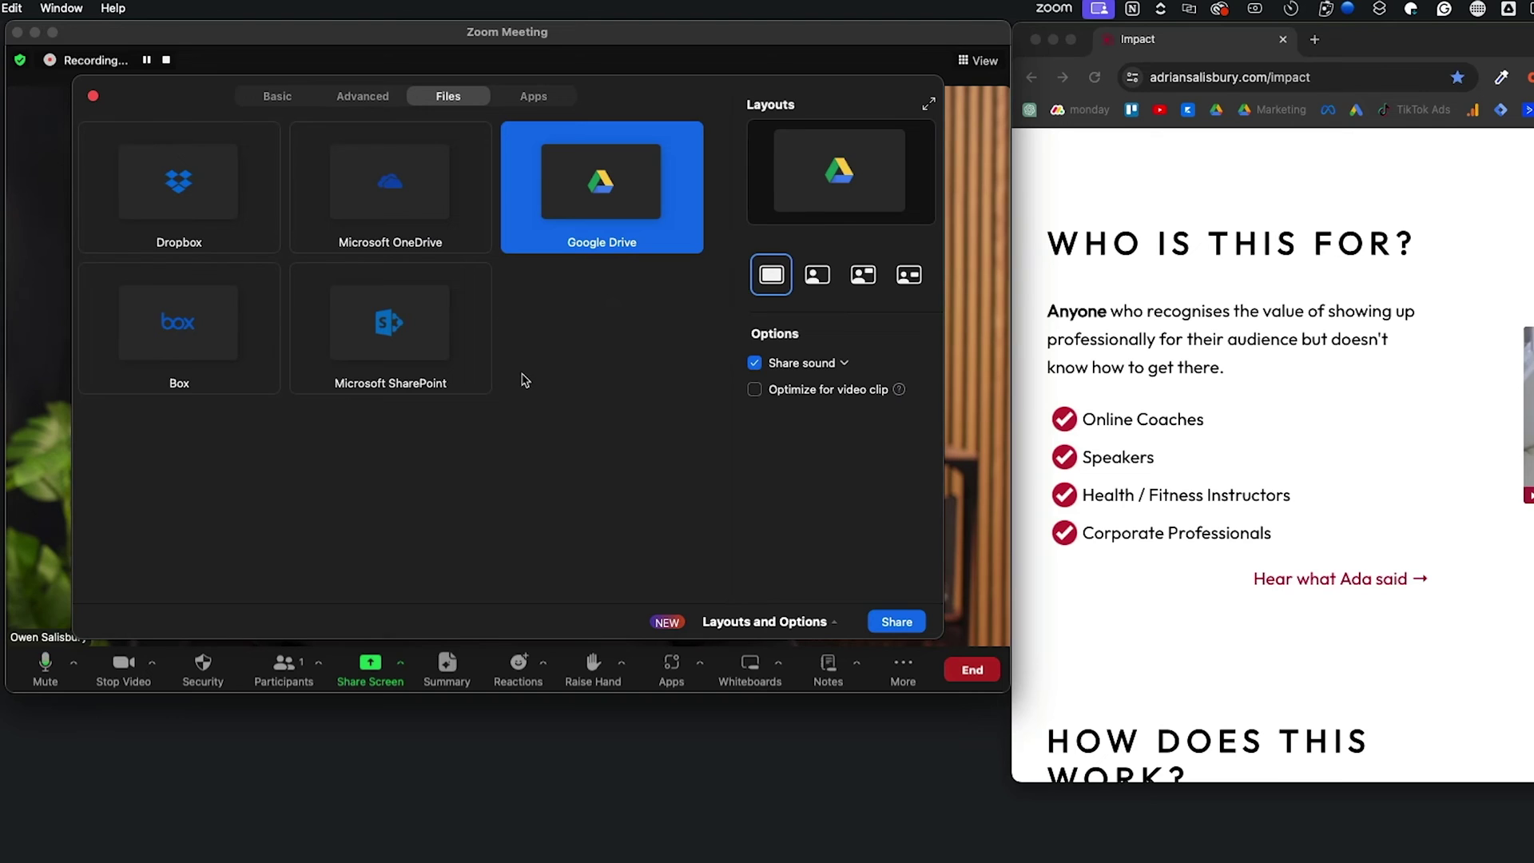
left_click(541, 99)
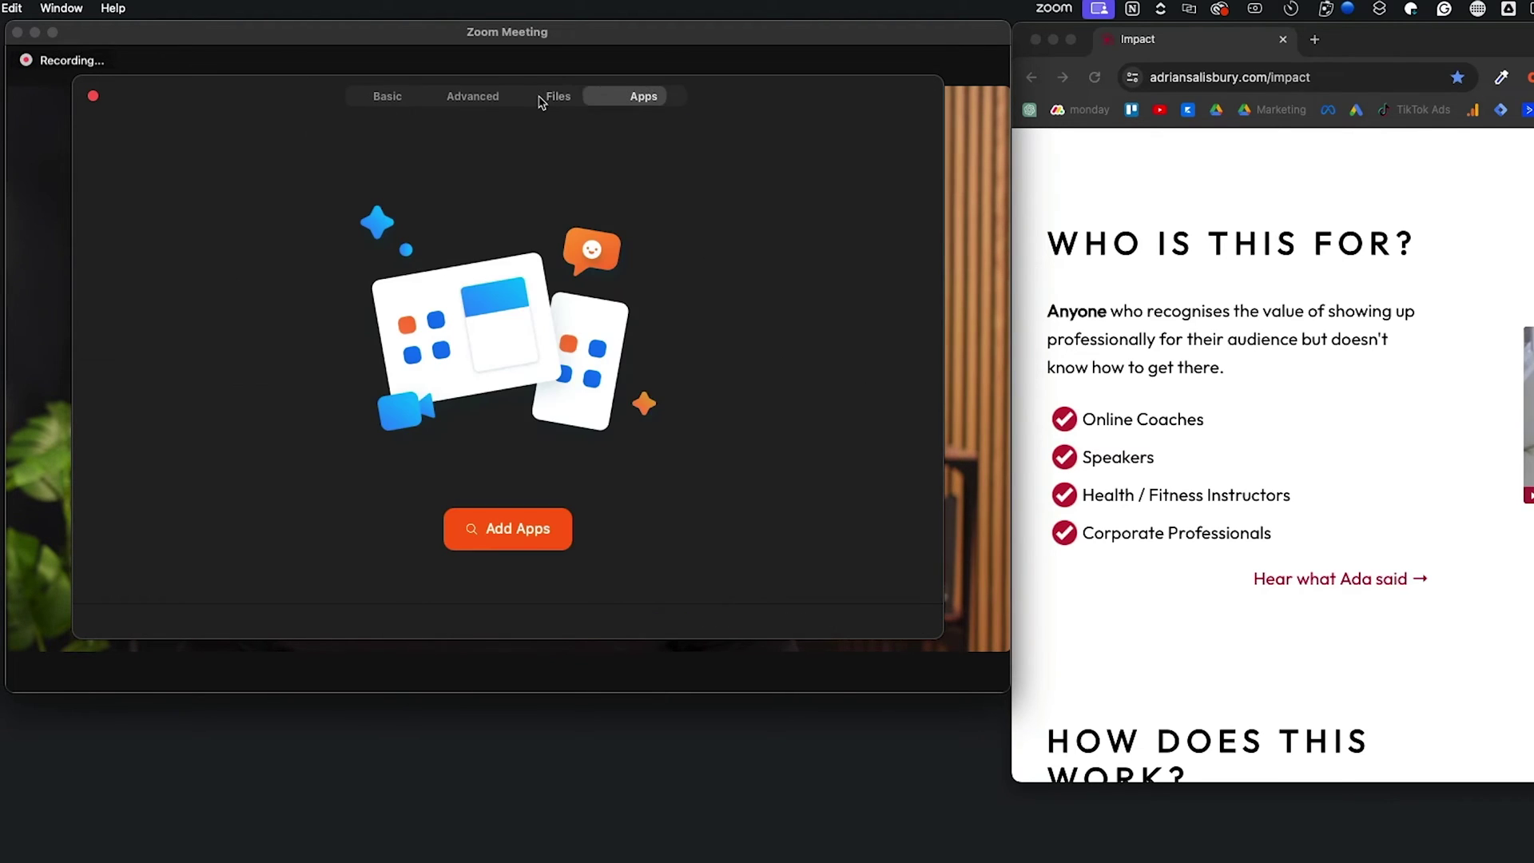
- Back in the Basic tab, share an iPhone/iPad via AirPlay
left_click(485, 99)
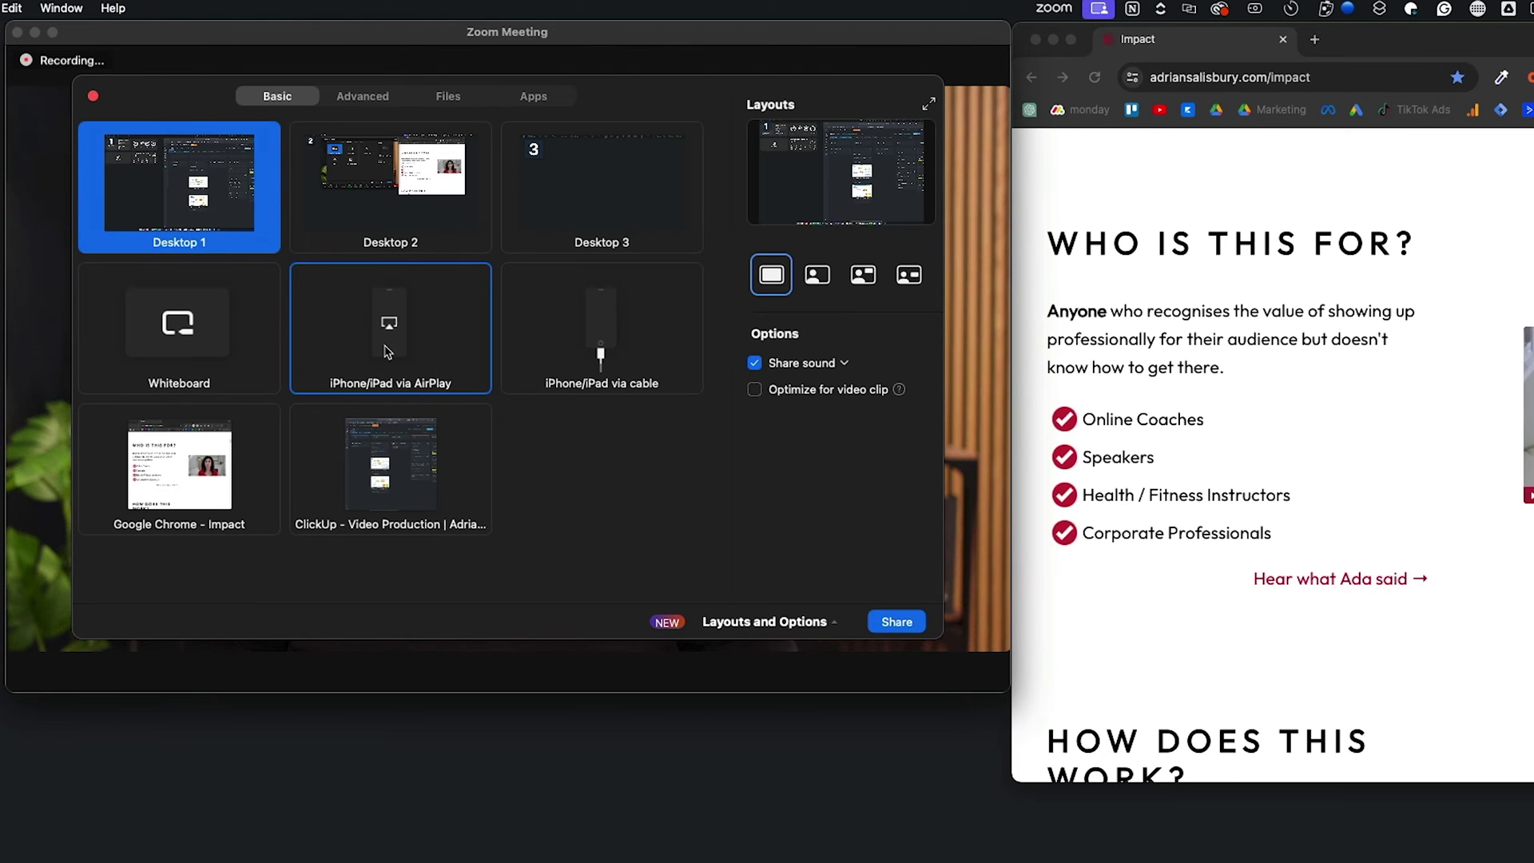
left_click(388, 353)
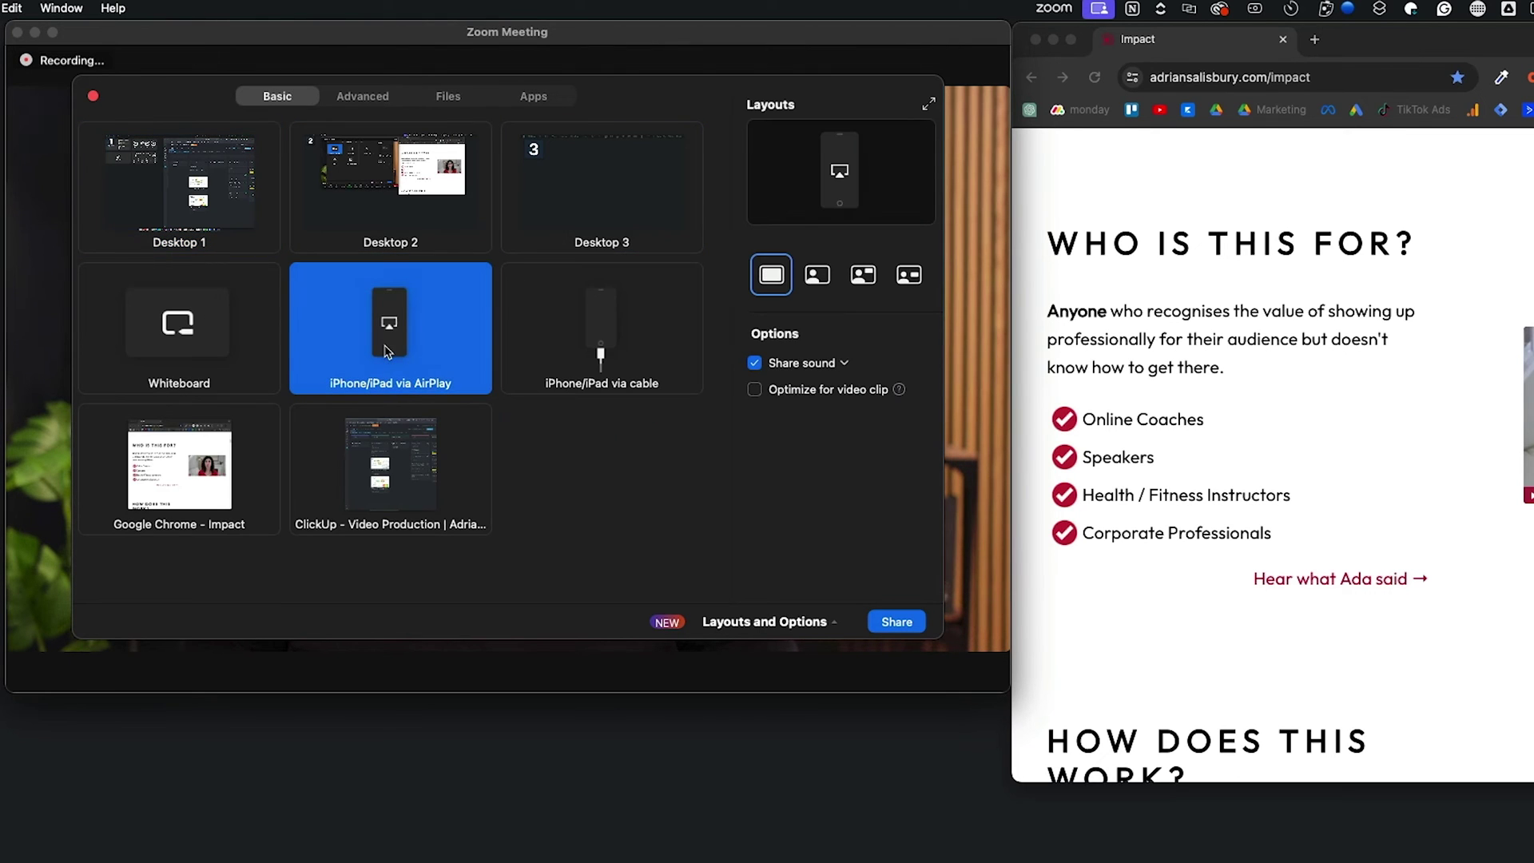
left_click(897, 622)
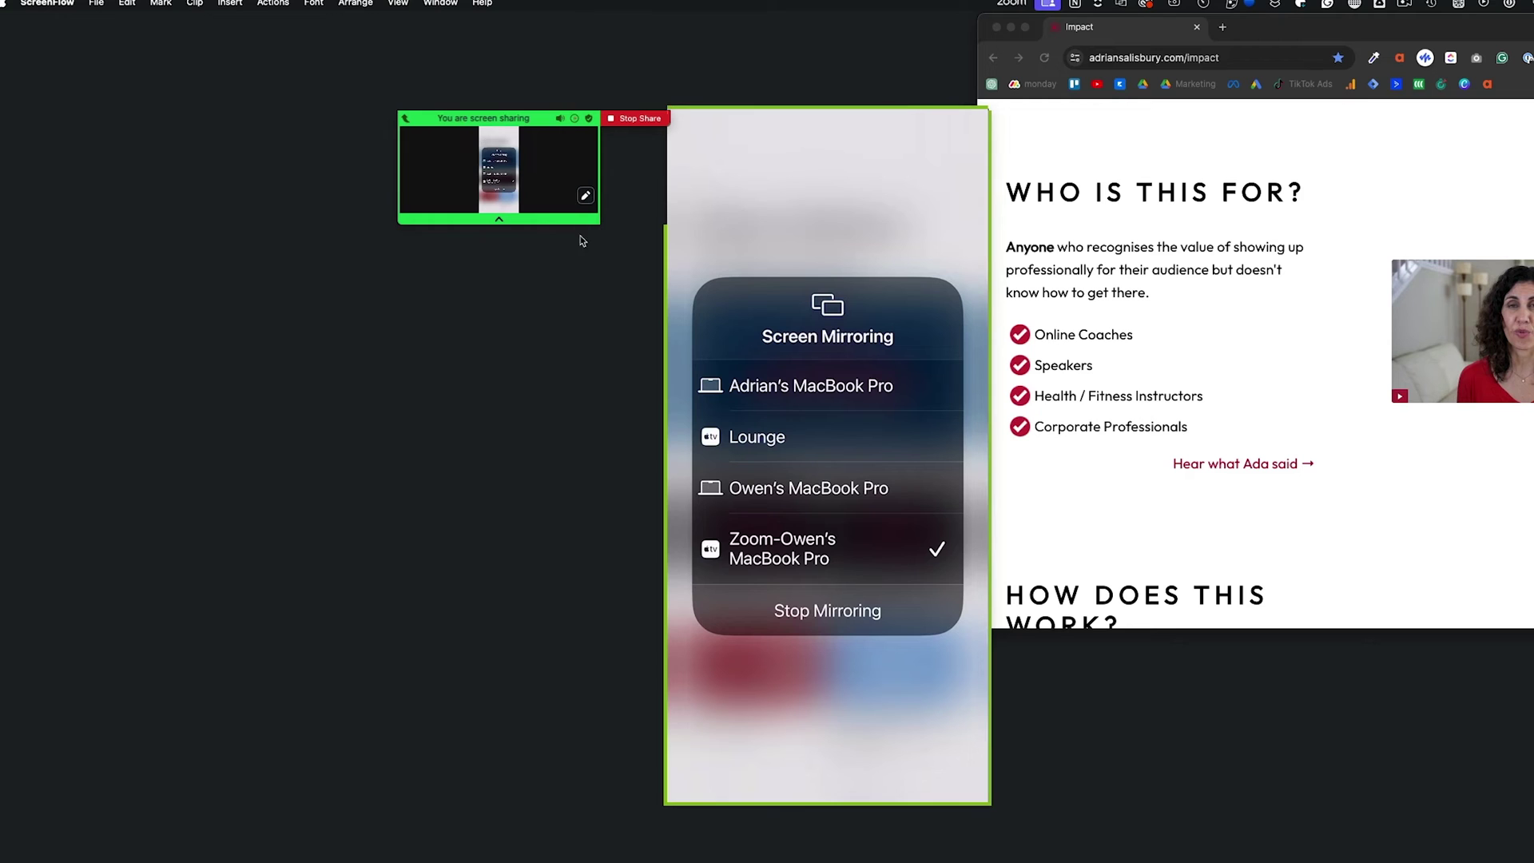
- Mirror the iPhone to Zoom's receiver from the phone's Screen Mirroring list
mouse_move(592, 194)
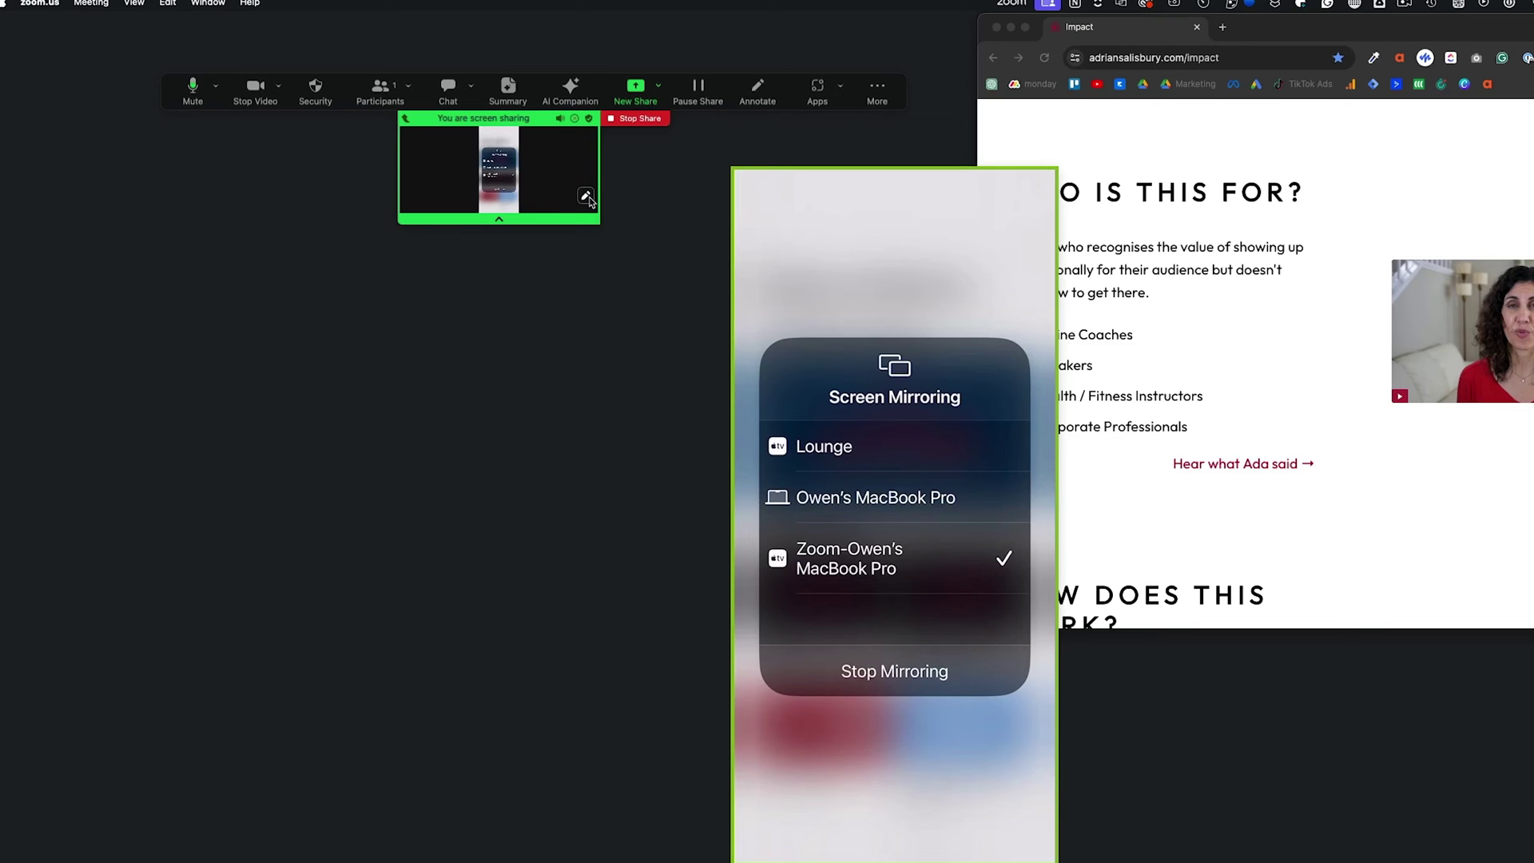
- Preview the camera-with-wallpaper layout, keep the screen-only layout, then end the iPhone share
left_click(586, 197)
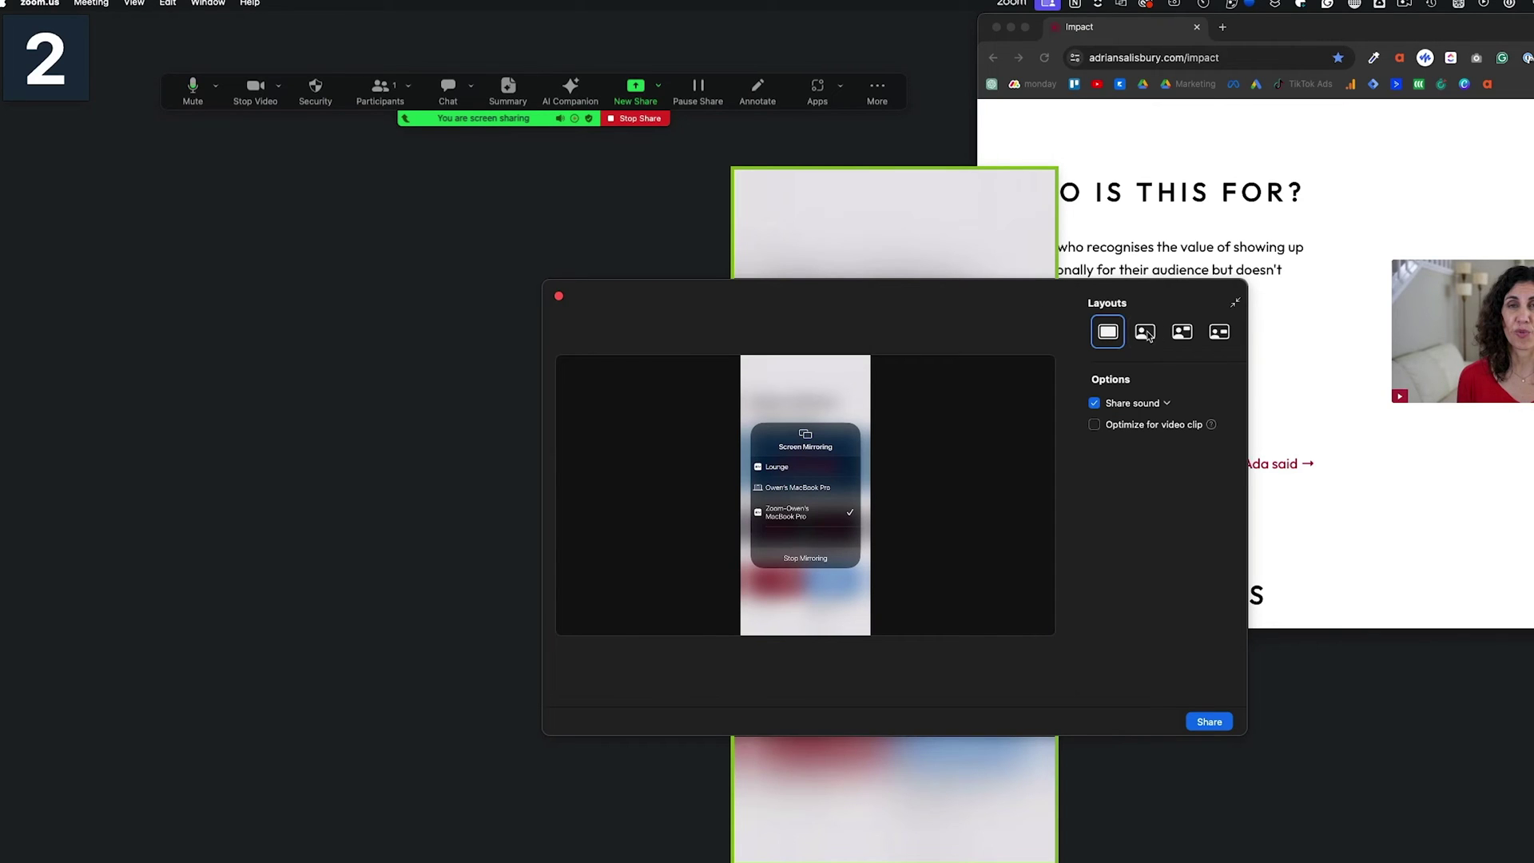
left_click(1184, 333)
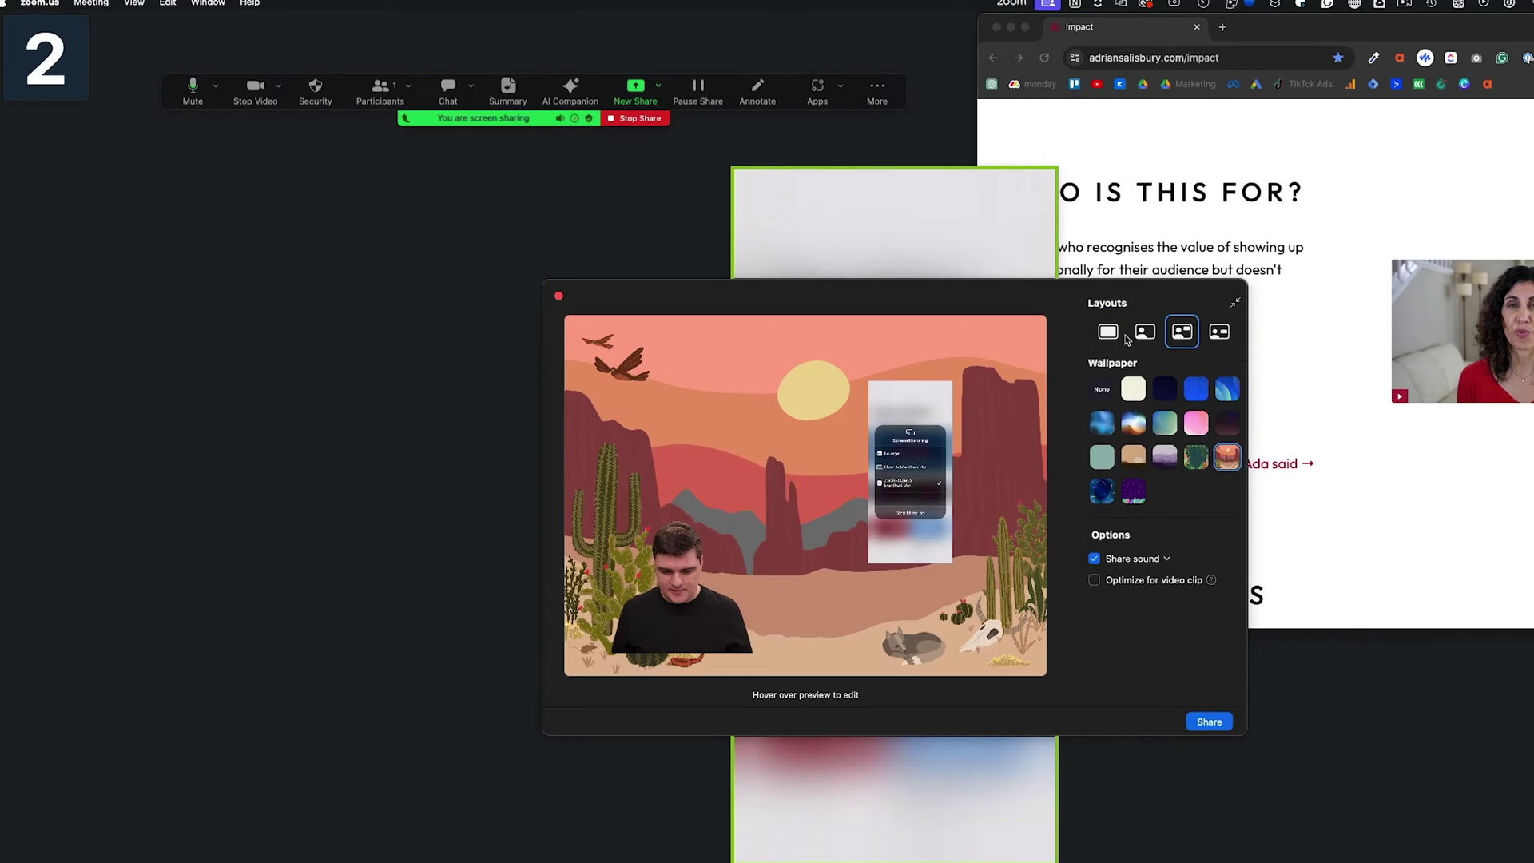
left_click(1109, 332)
left_click(1209, 722)
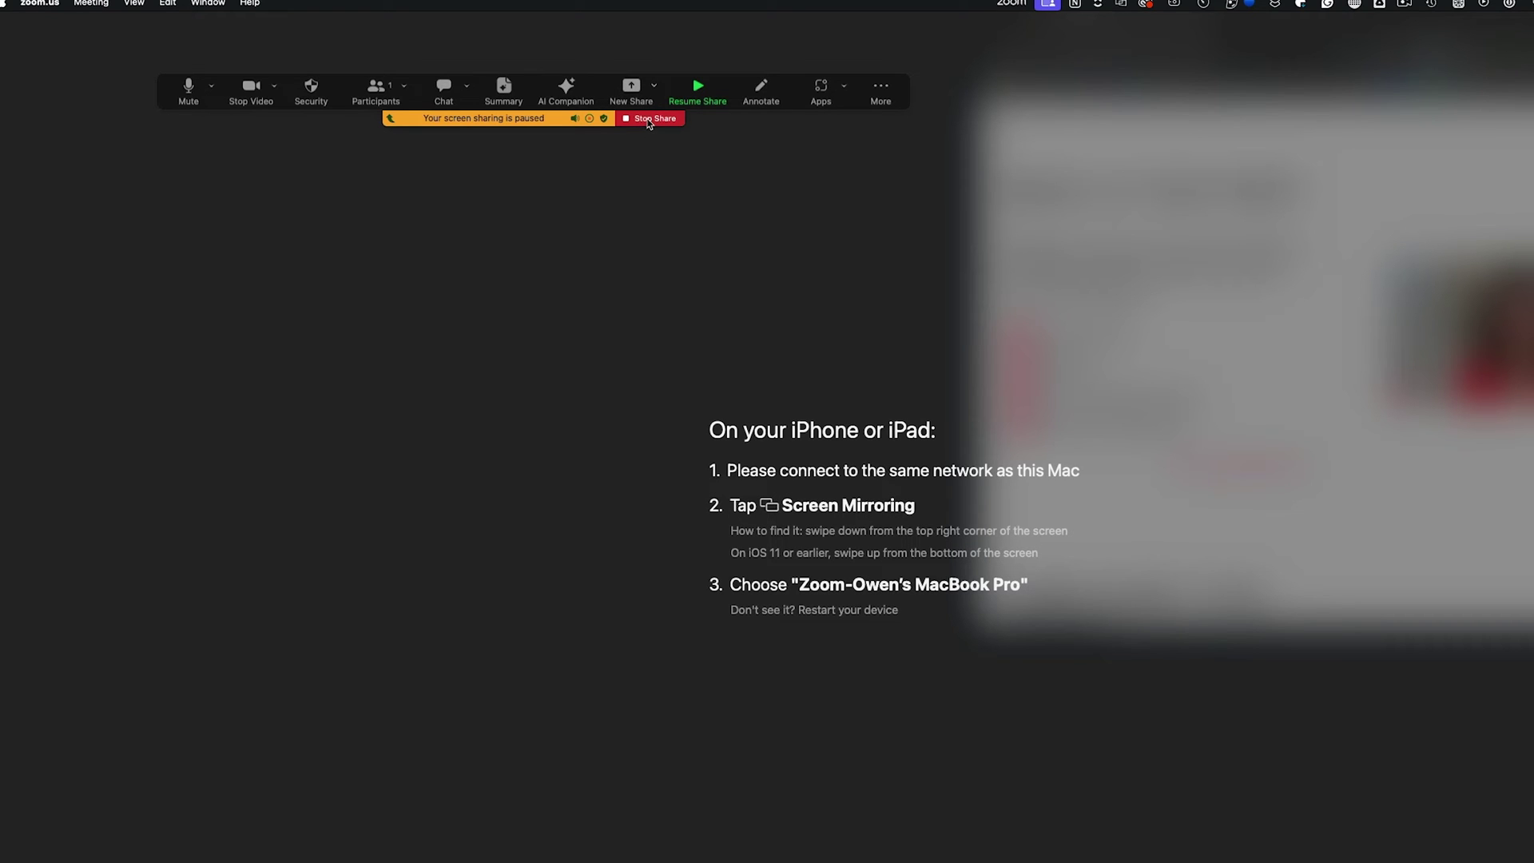
left_click(649, 120)
- Start a share of the iPhone/iPad connected via cable
left_click(457, 540)
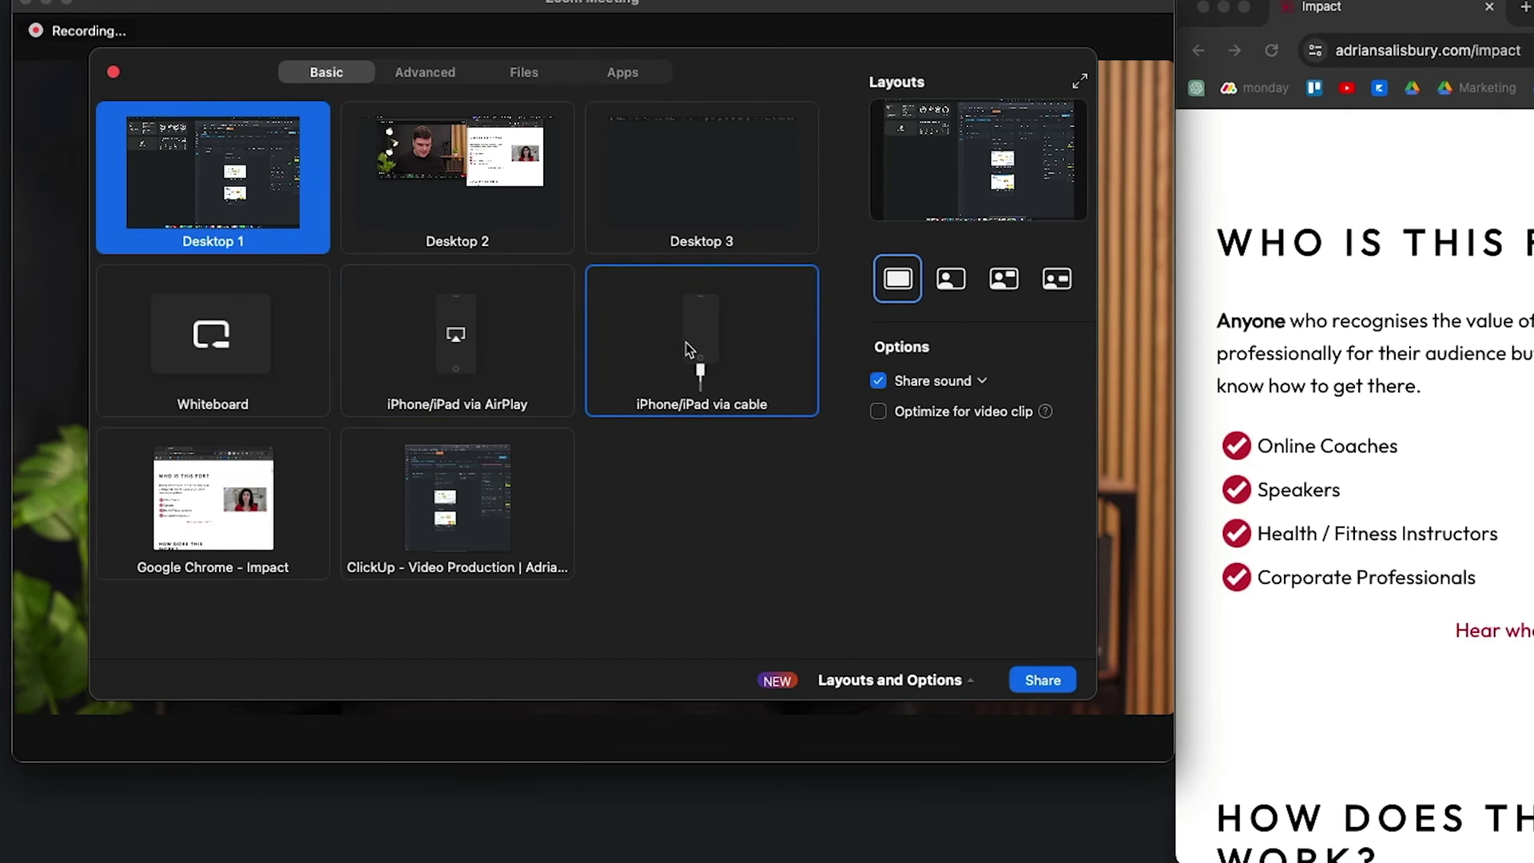
left_click(690, 342)
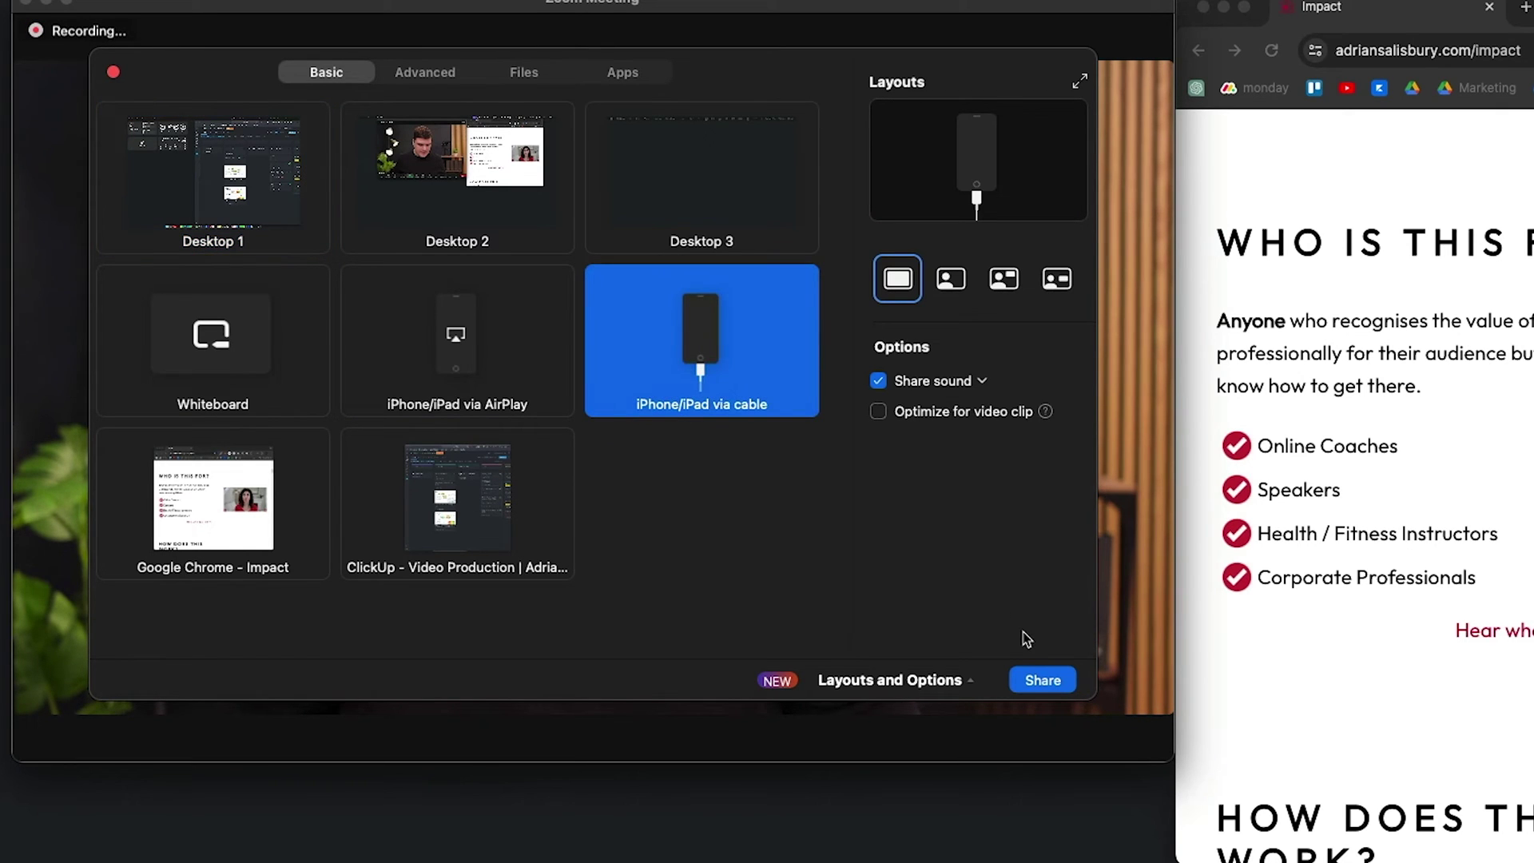
left_click(1043, 681)
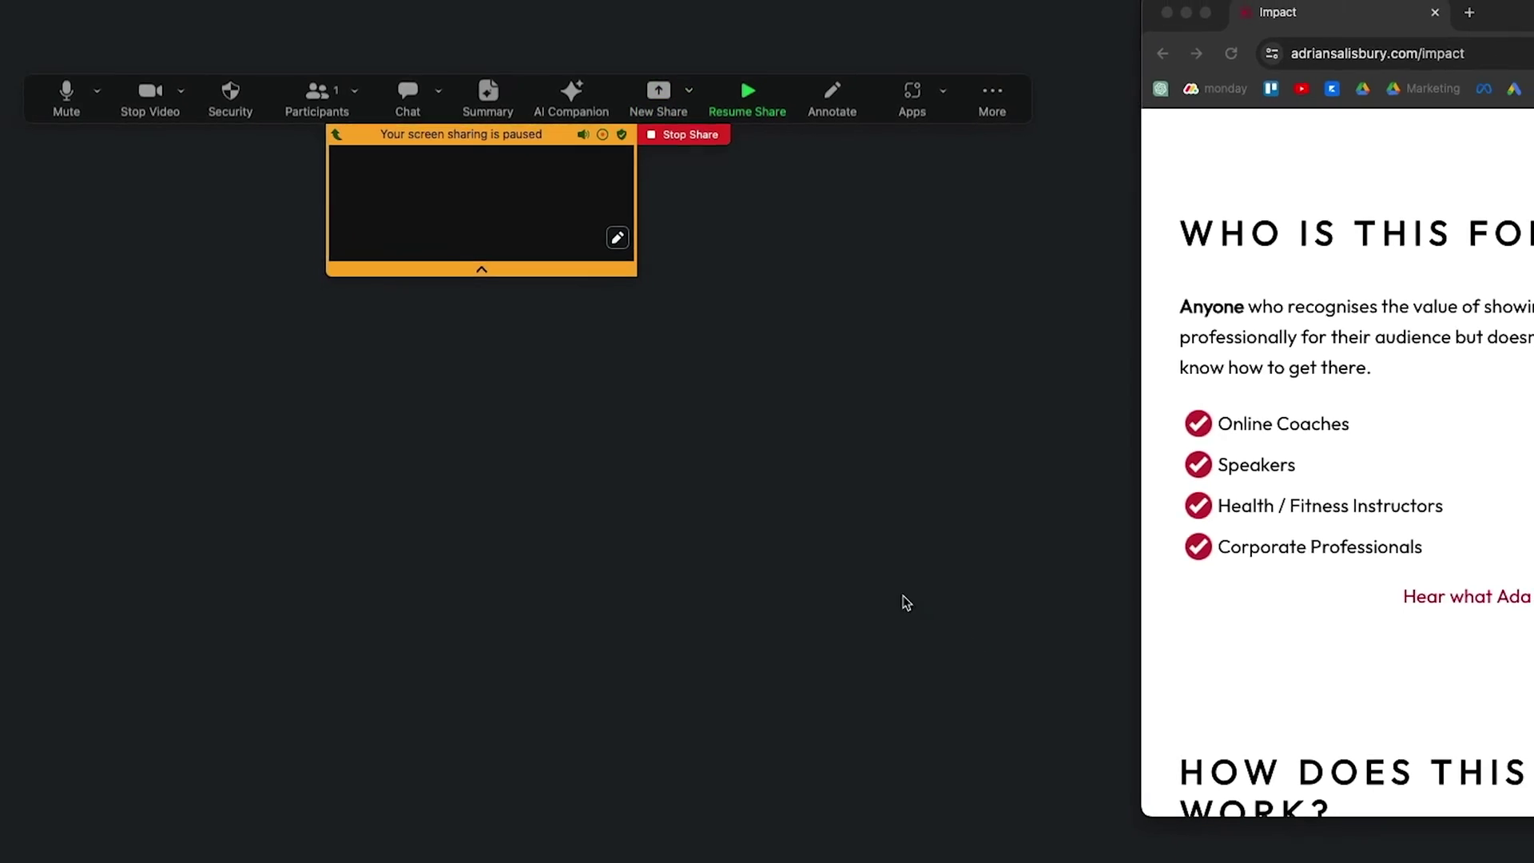